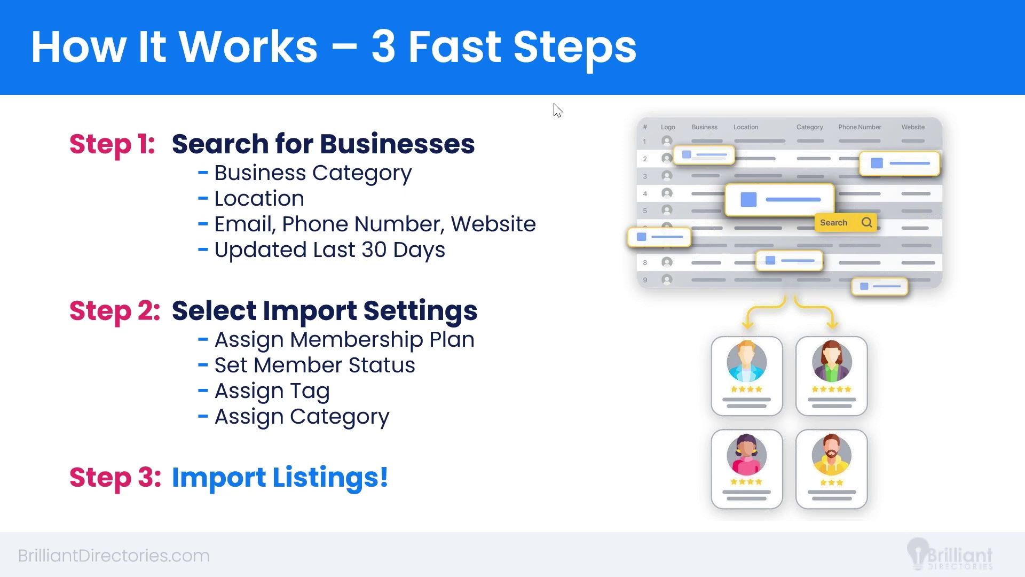
Switch from the slides to the browser and examine the promo code and import credit pricing on the Instant Business Data page.
key("Right")
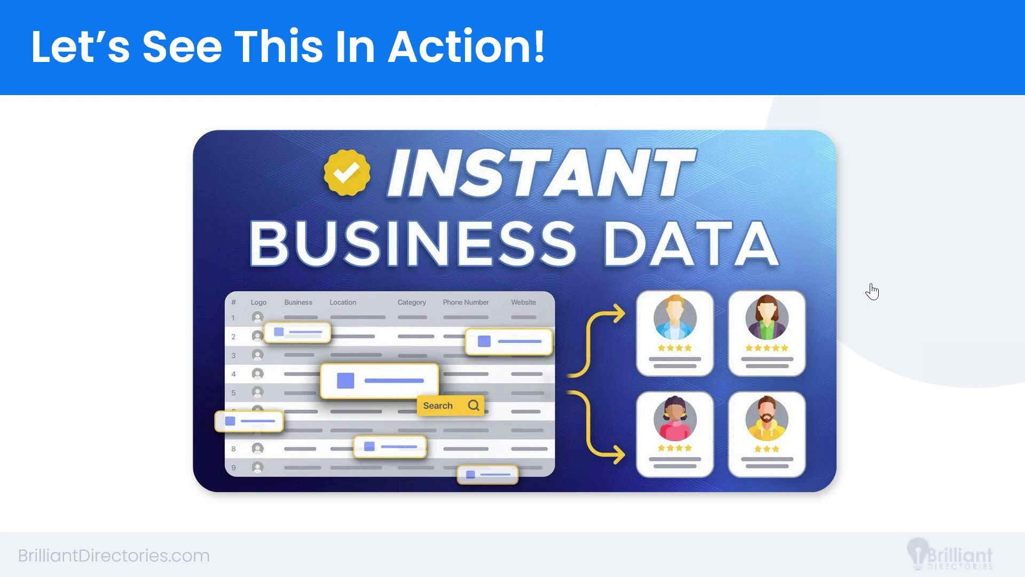
key("alt+Tab")
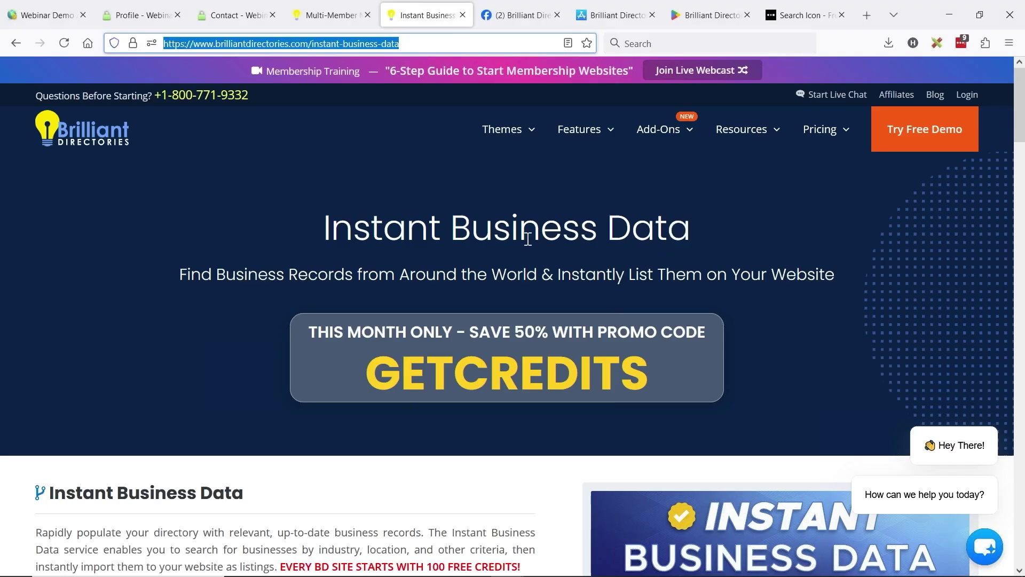
left_click(473, 194)
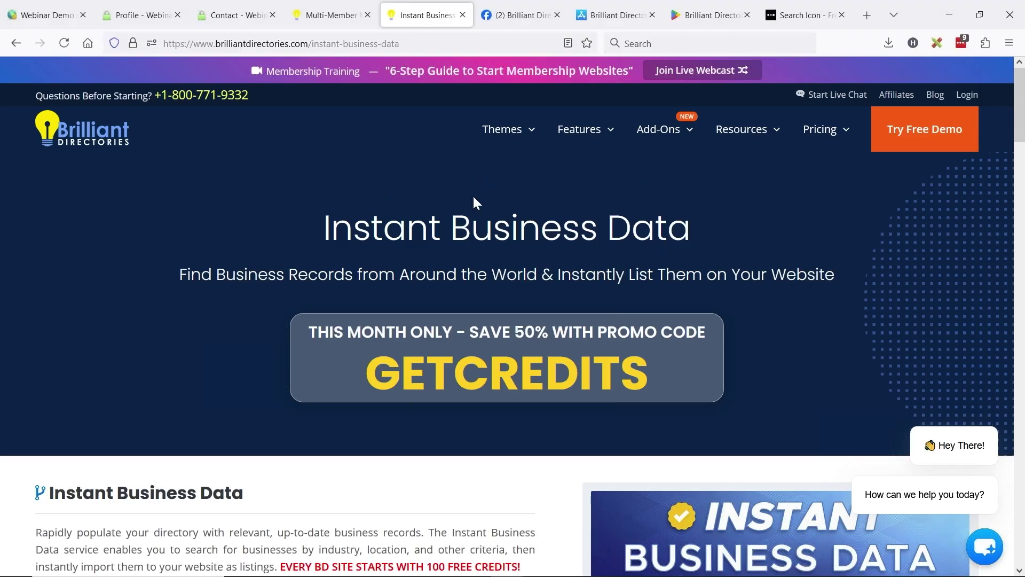
scroll(560, 208, "down", 3)
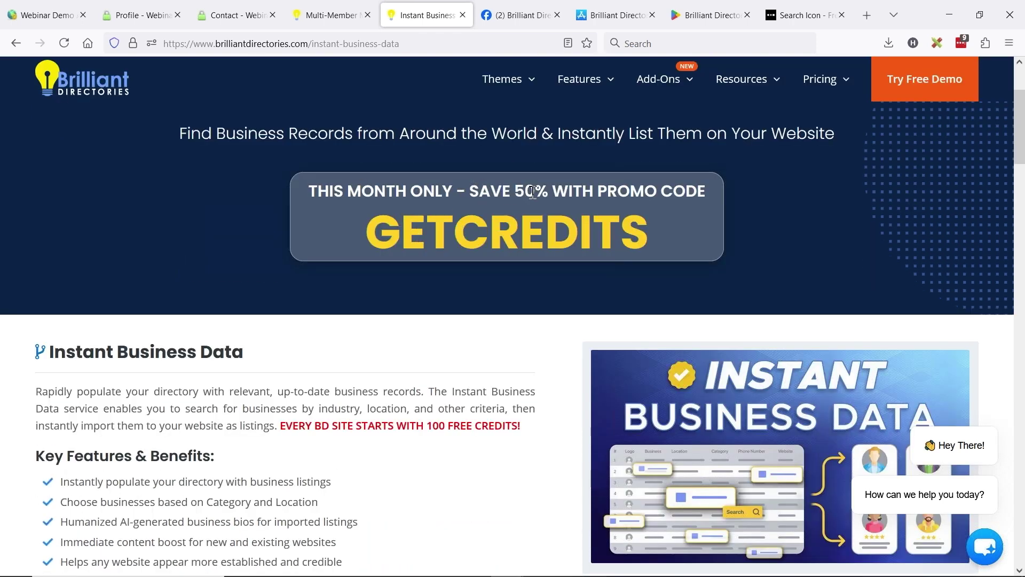
left_click_drag(365, 235, 653, 234)
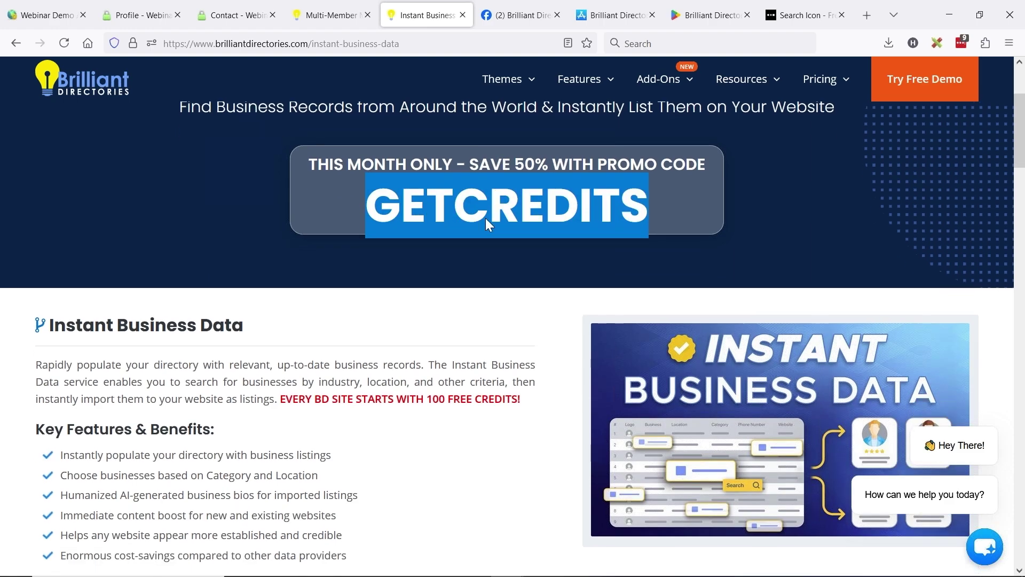
scroll(487, 222, "down", 10)
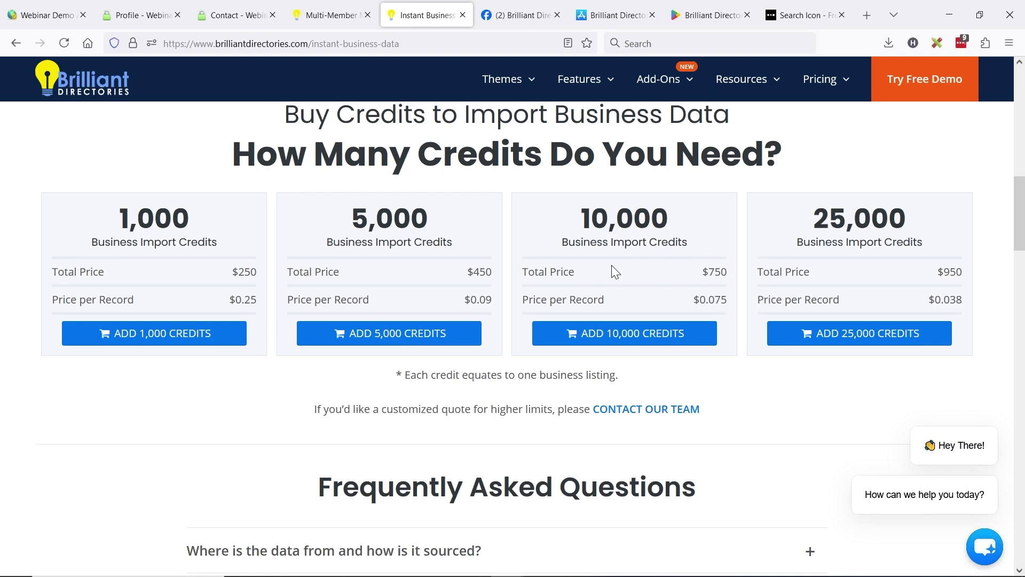
scroll(613, 270, "up", 3)
left_click_drag(536, 440, 729, 437)
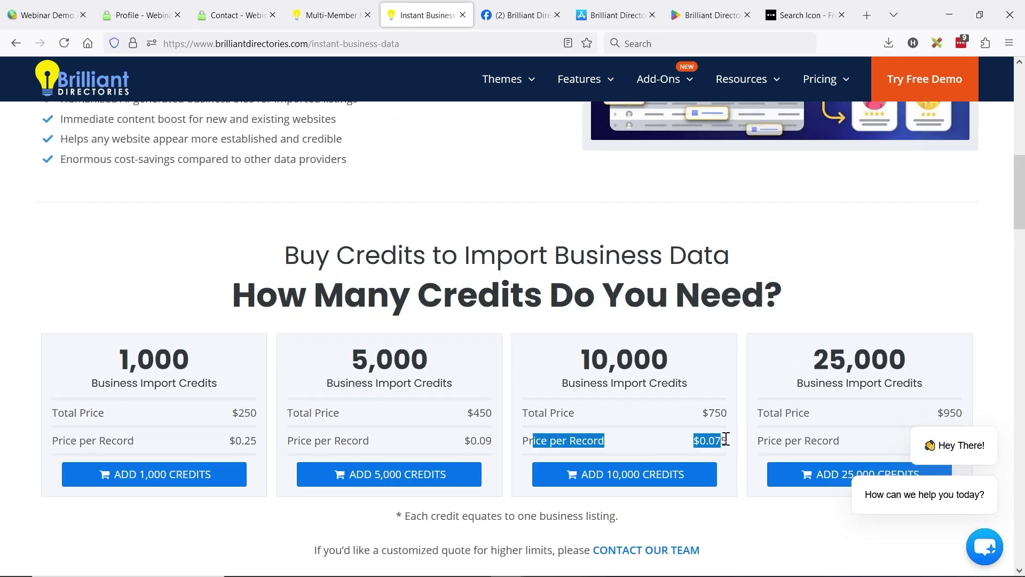
left_click(575, 261)
scroll(575, 260, "up", 10)
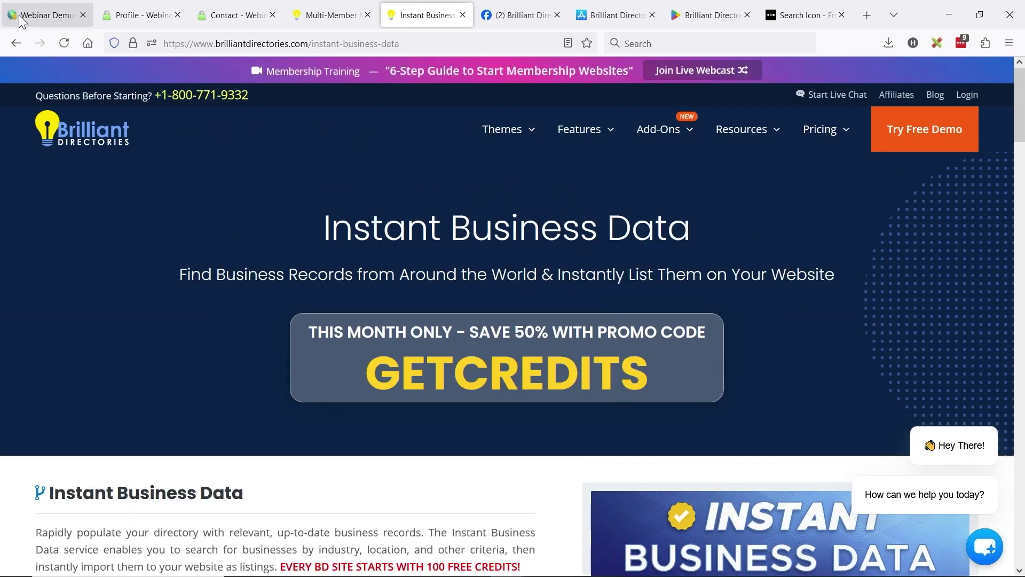
Open the Business Data import page in the members area of the Webinar Demo site's admin.
left_click(47, 15)
left_click(44, 95)
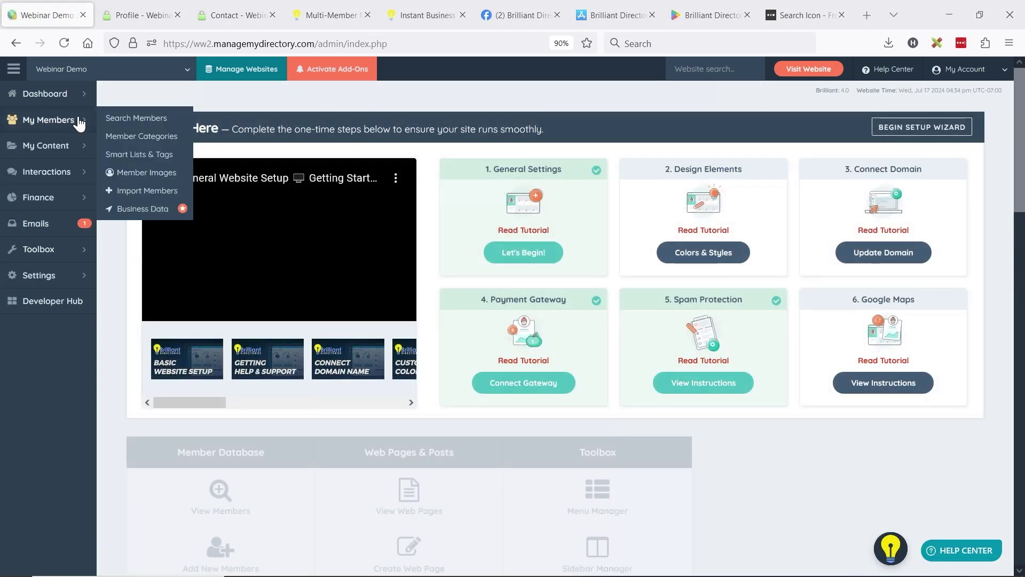
left_click(79, 121)
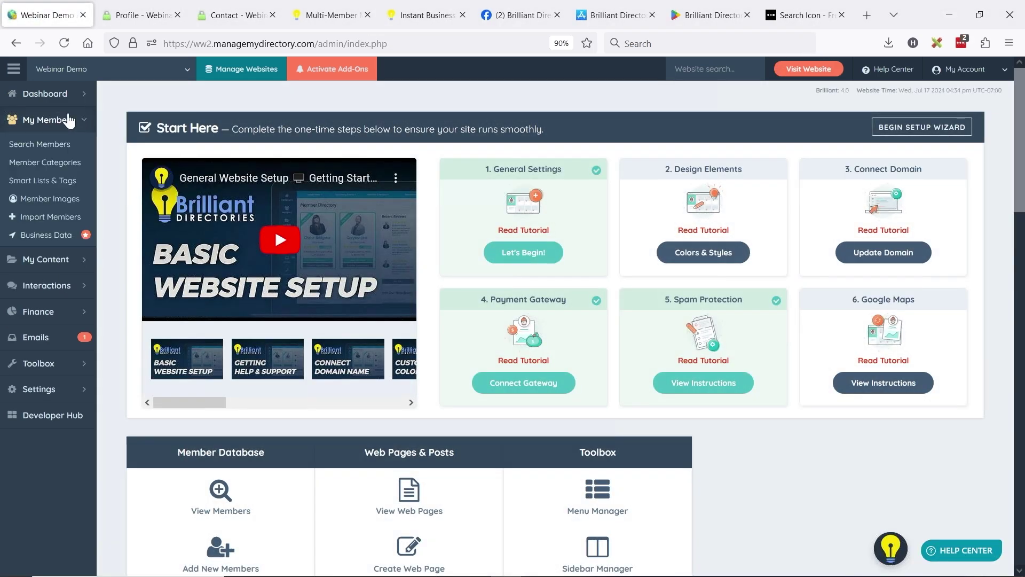
left_click(46, 236)
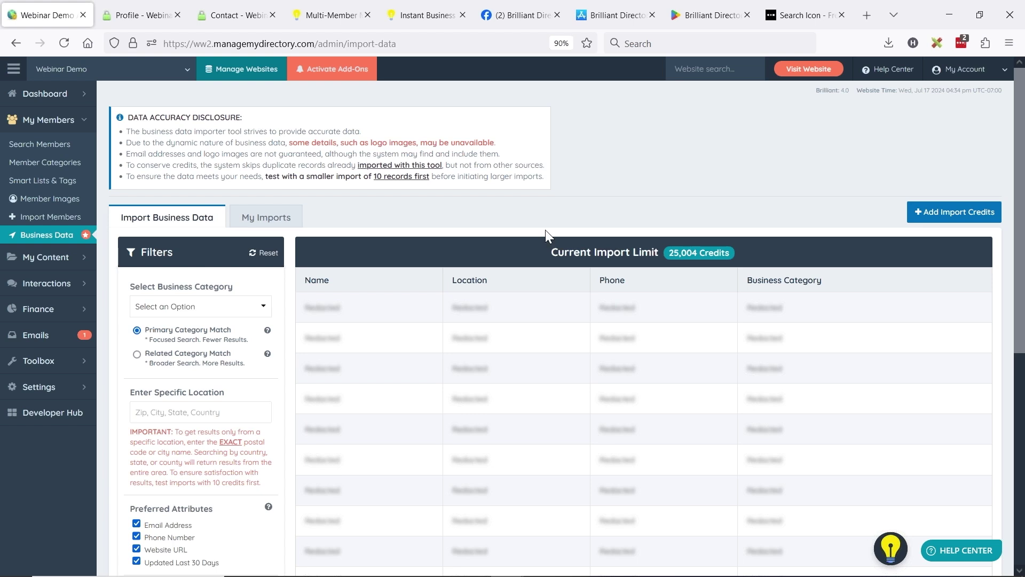
scroll(424, 191, "down", 3)
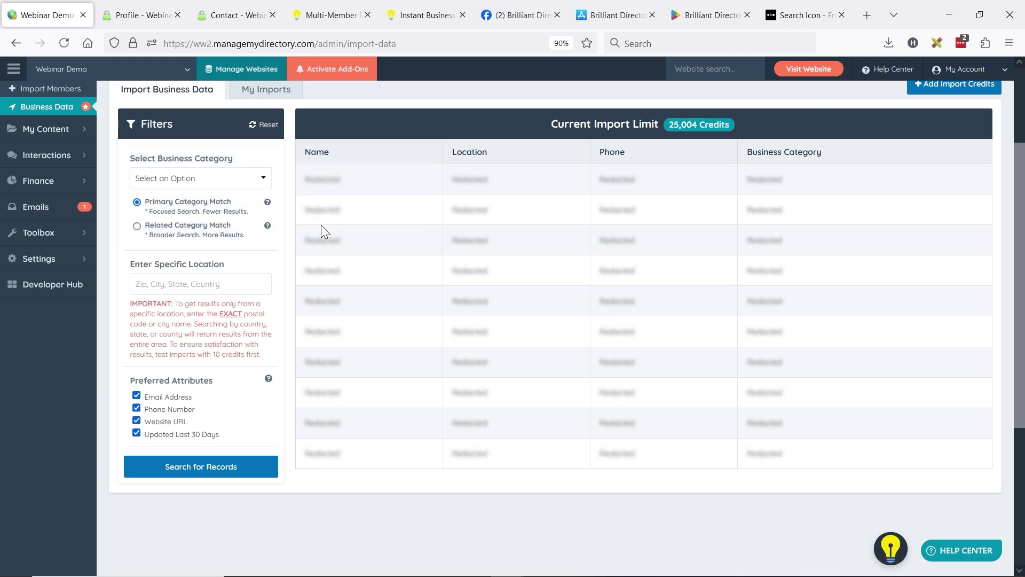
left_click(137, 434)
left_click(136, 421)
left_click(136, 408)
left_click(136, 396)
scroll(207, 331, "up", 3)
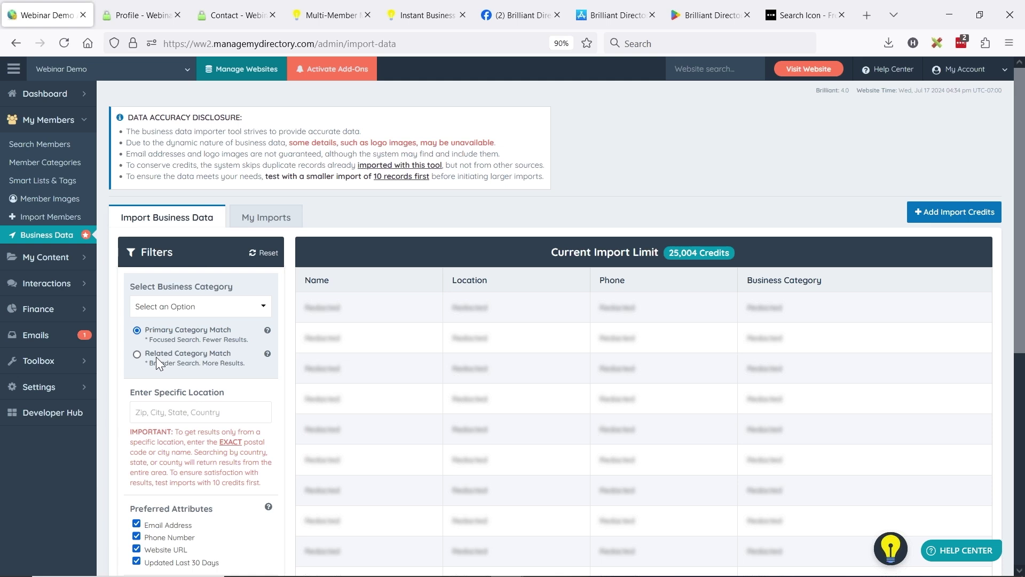
left_click(169, 306)
type("coffee")
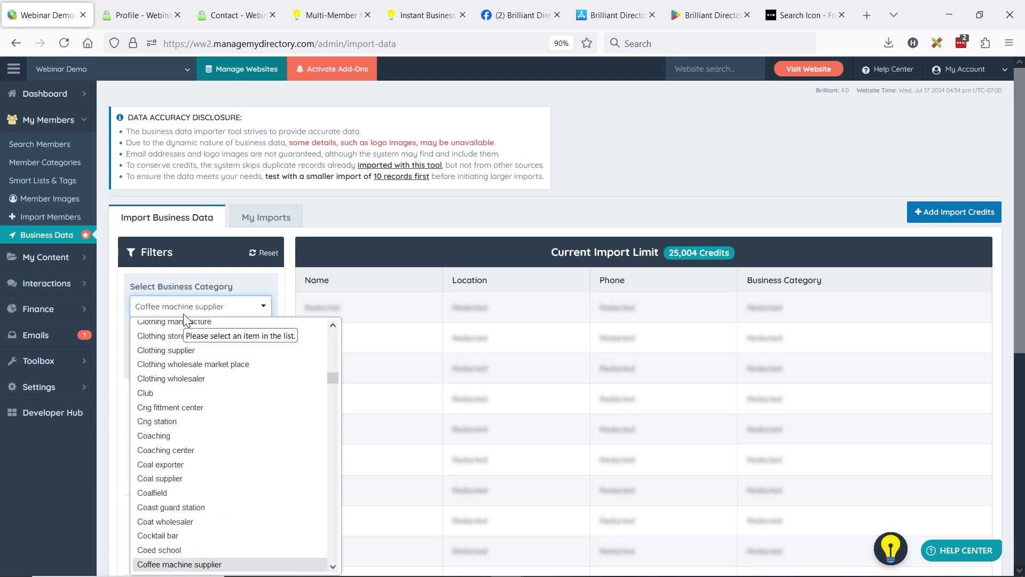
key("Down")
key("Down")
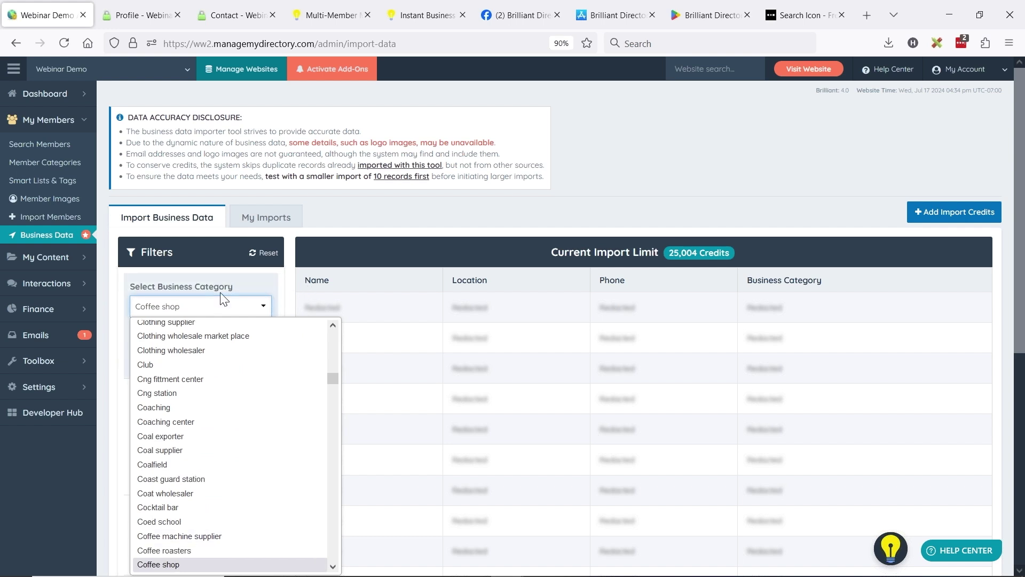
key("Return")
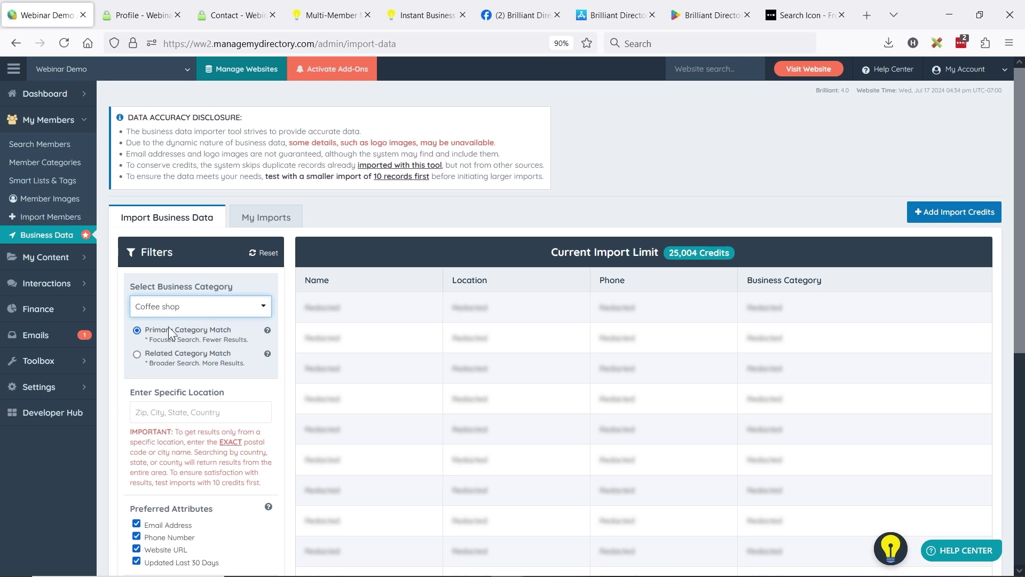
left_click(137, 355)
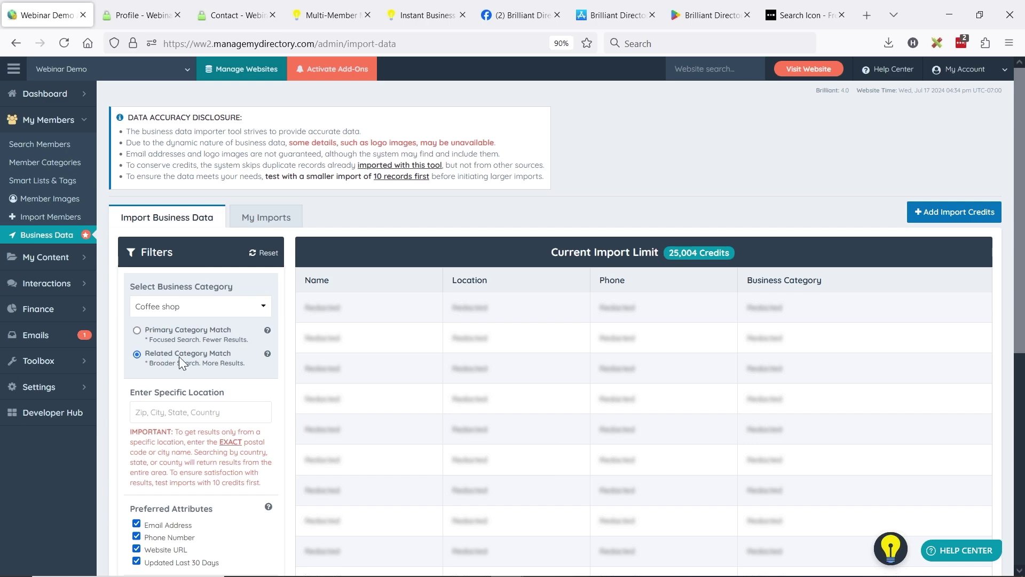
scroll(184, 311, "down", 3)
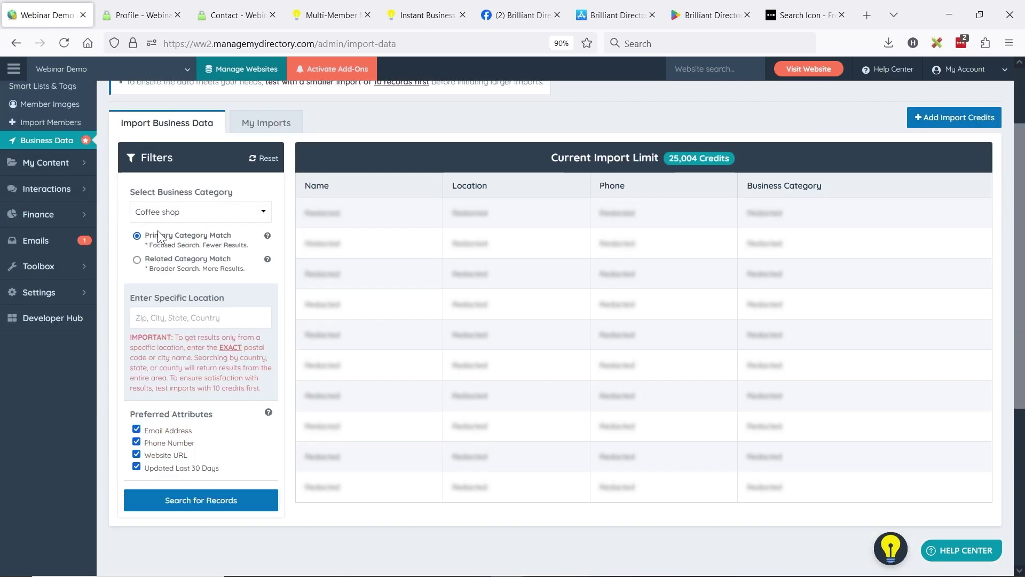
left_click_drag(202, 467, 178, 300)
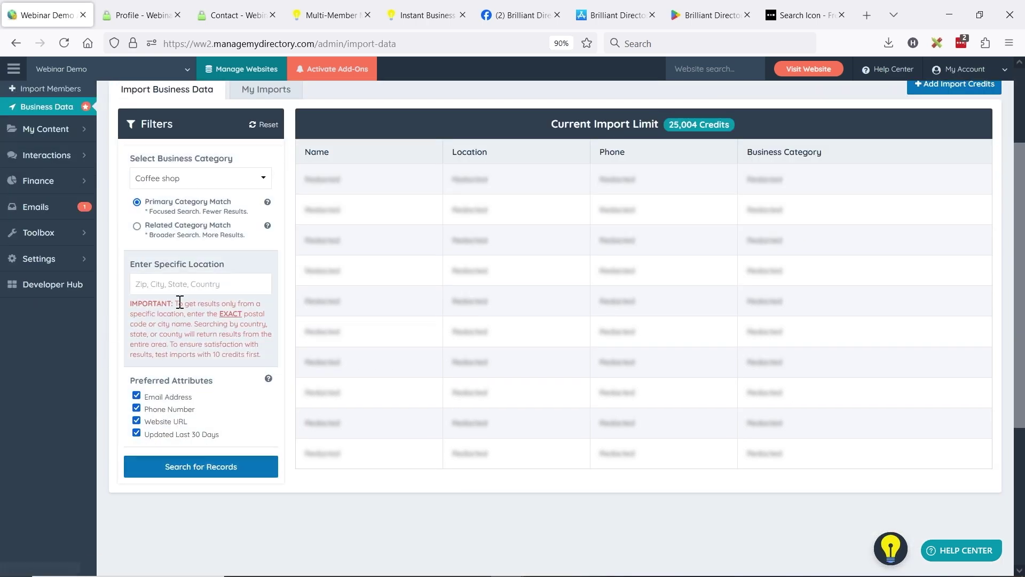
left_click(66, 42)
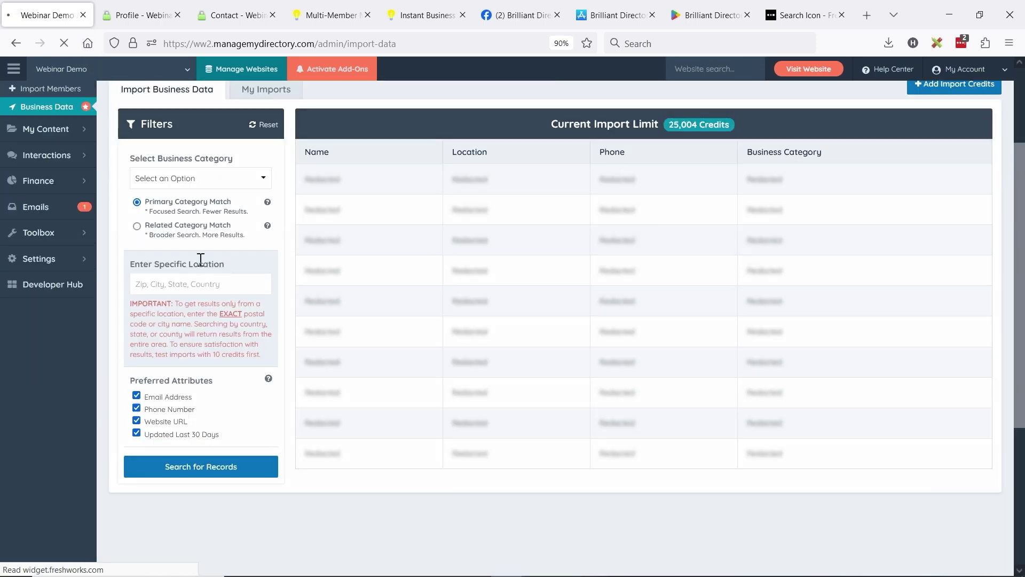
Search for Coffee shop records in the United States using Primary Category Match, and return to the filters without importing.
left_click(184, 178)
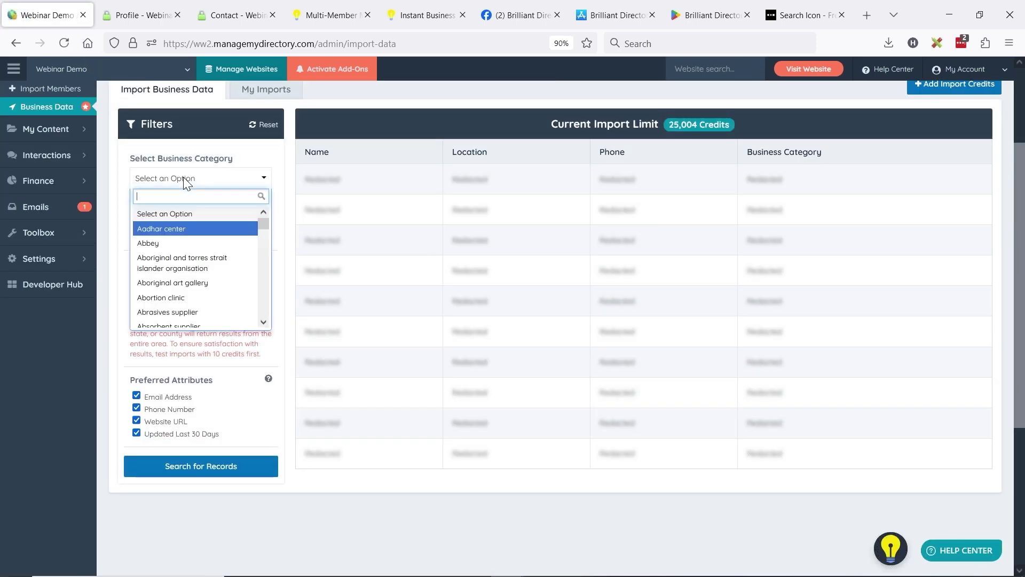
type("coffee")
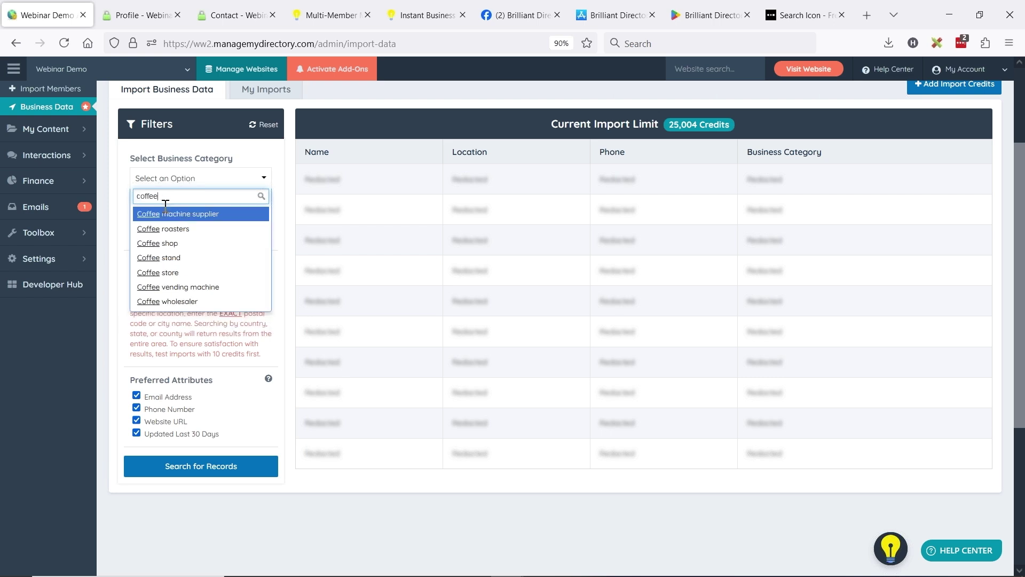
left_click(160, 243)
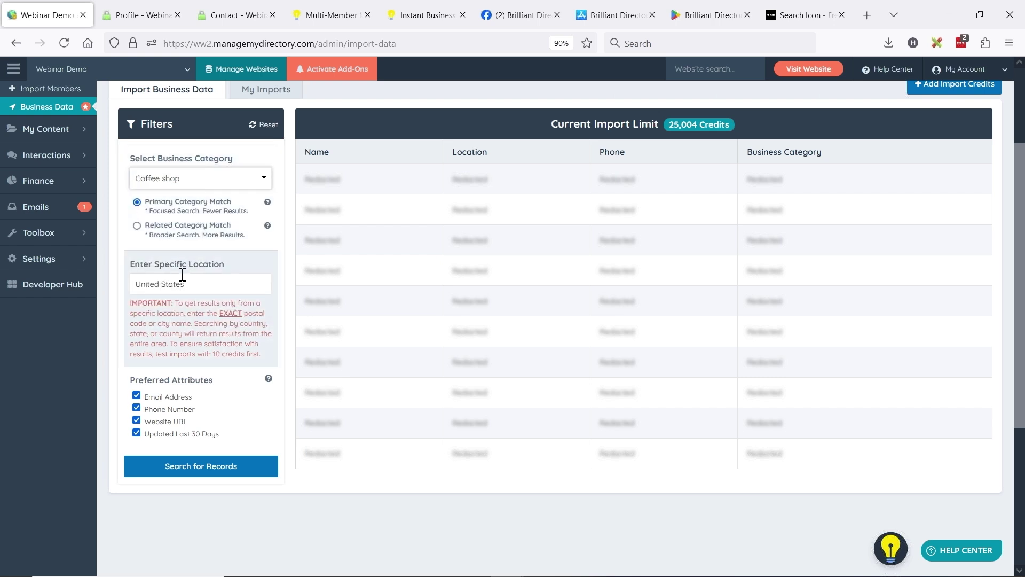
left_click(210, 474)
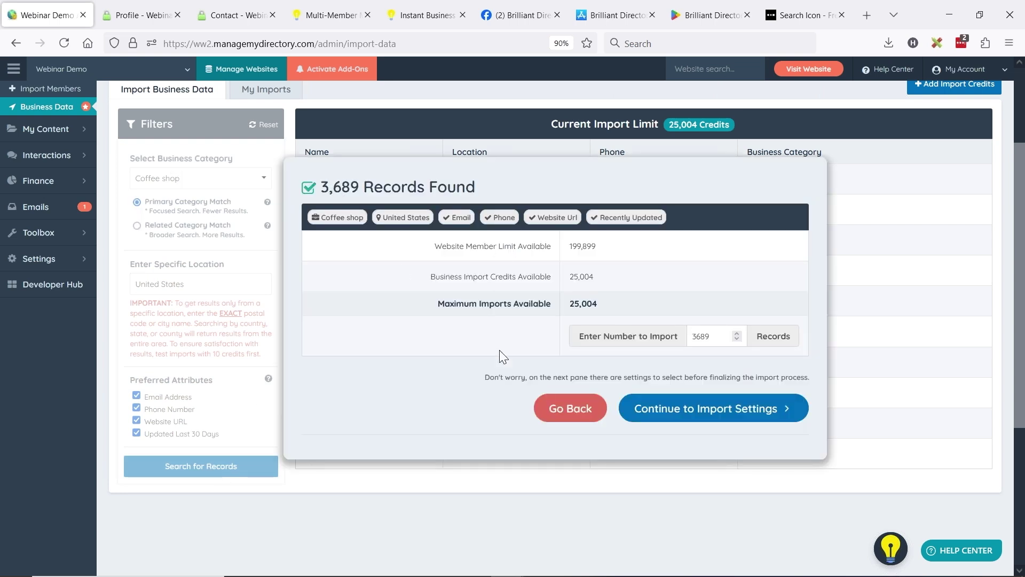
left_click(572, 414)
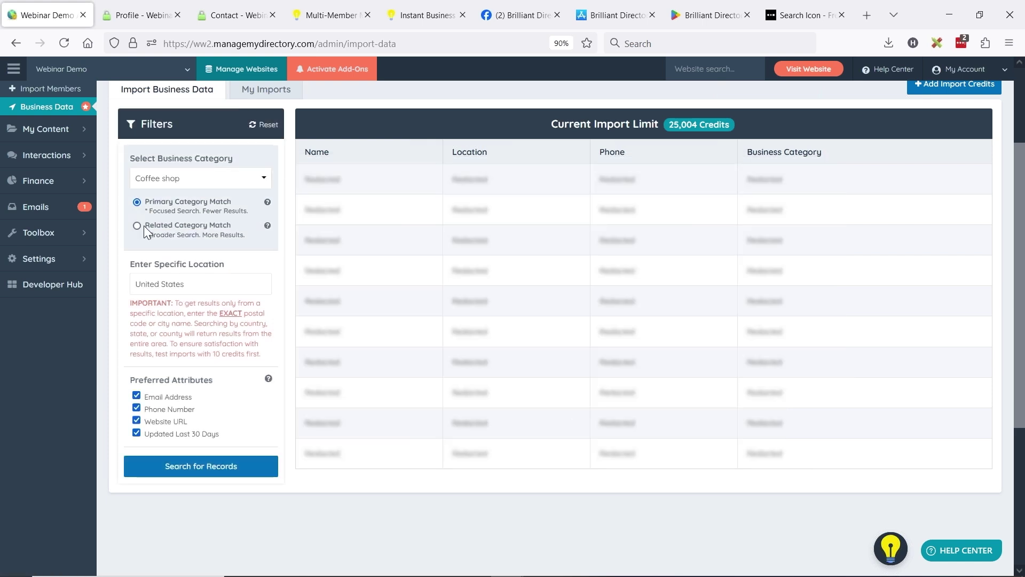
Search the coffee shop records with Related Category Match, and repeat the search with all four preferred attributes cleared.
left_click(238, 464)
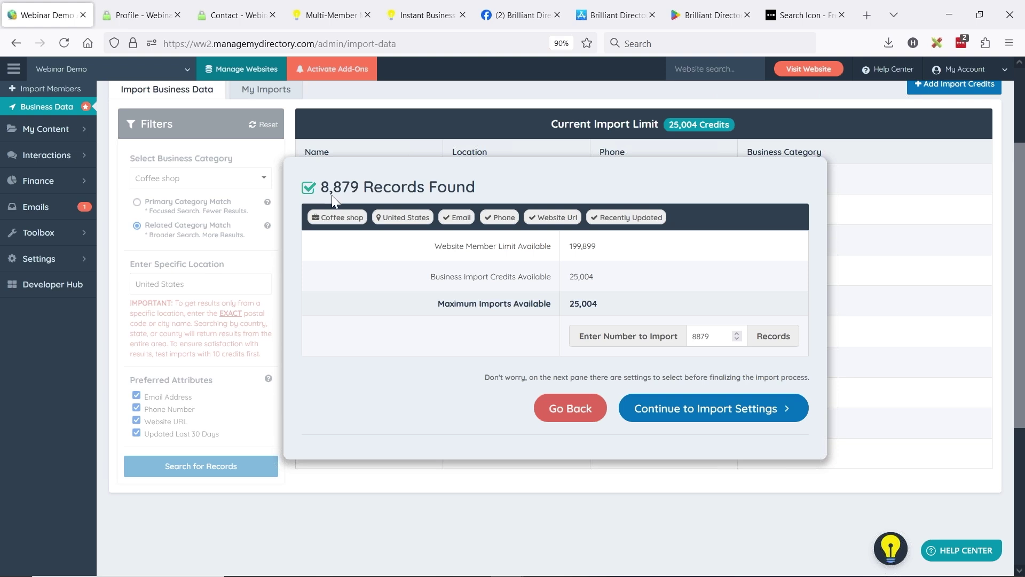
left_click(547, 409)
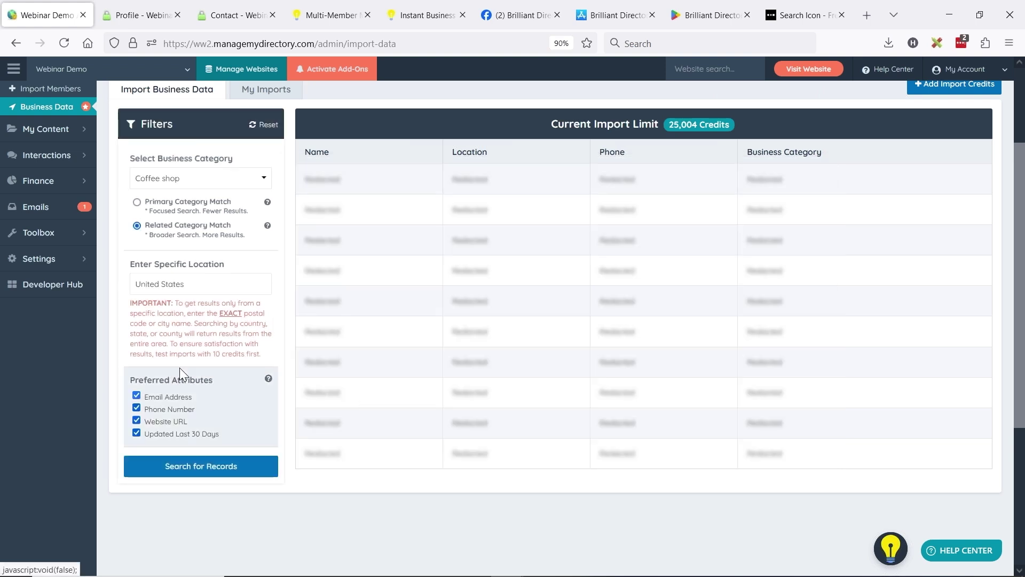
left_click(136, 433)
left_click(136, 421)
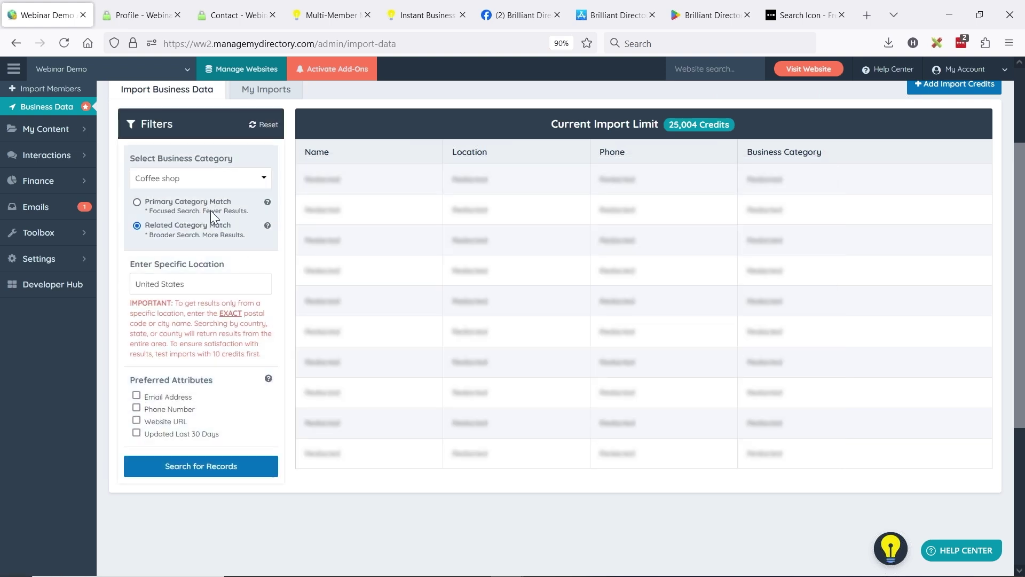
left_click(207, 472)
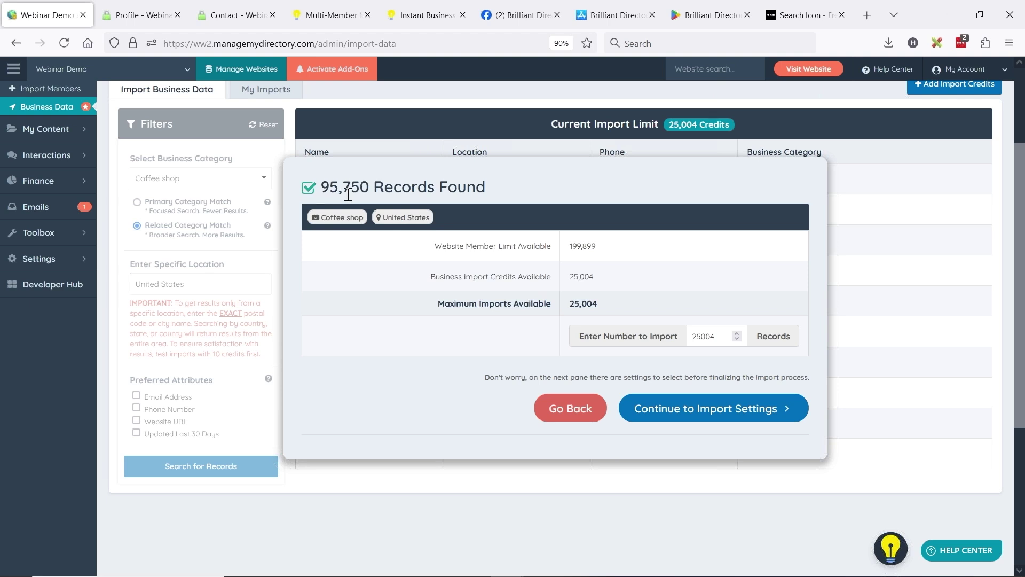
left_click(565, 412)
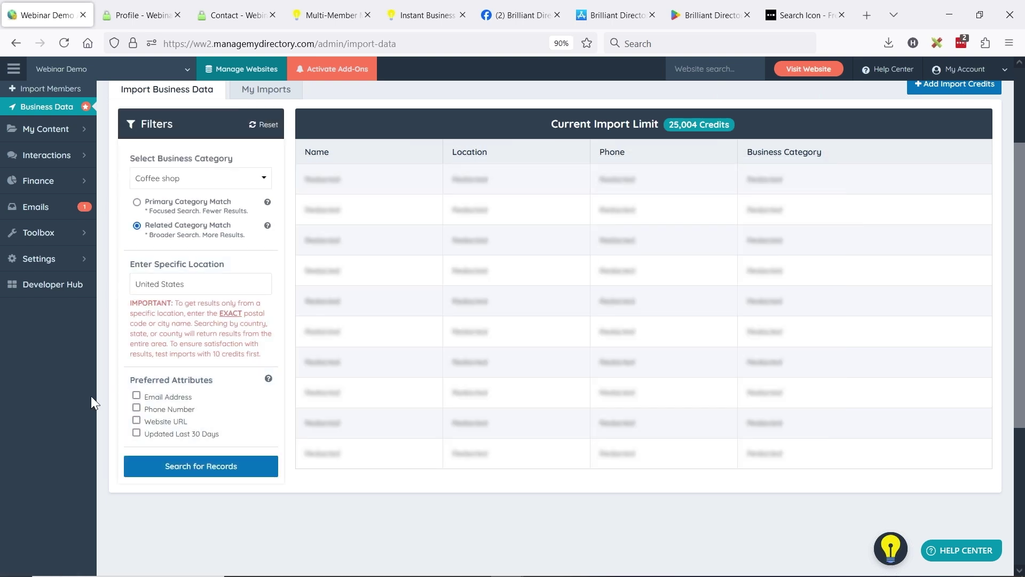
Search with Updated Last 30 Days as the only preferred attribute, and return to the filters without importing.
left_click(137, 432)
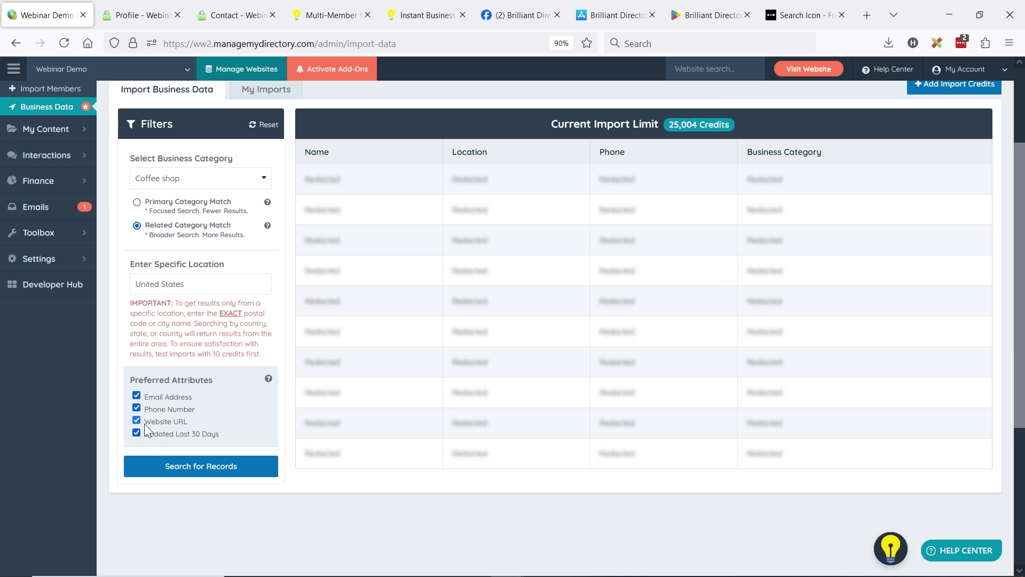
left_click(136, 407)
left_click(137, 395)
left_click(213, 466)
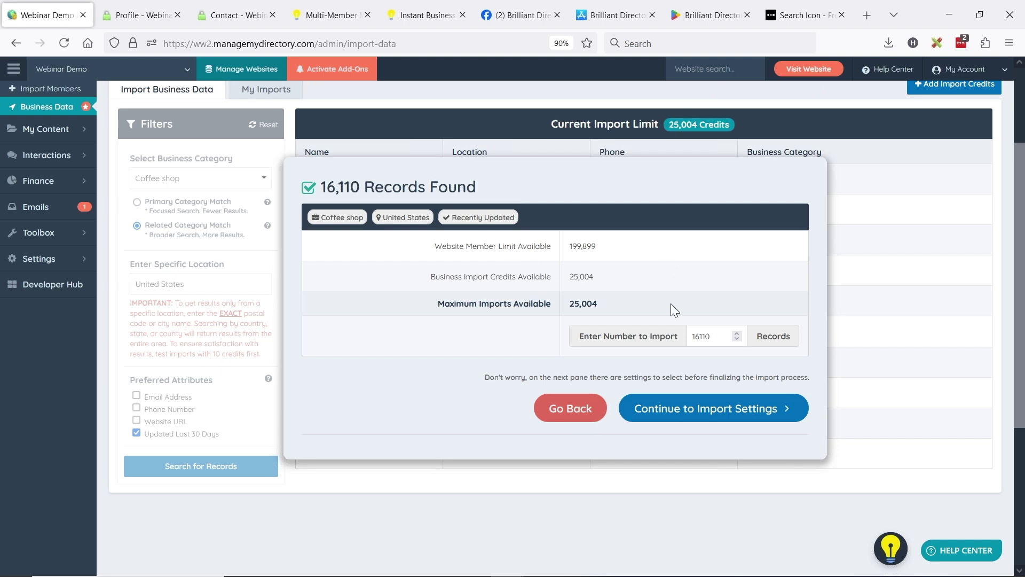
left_click(569, 408)
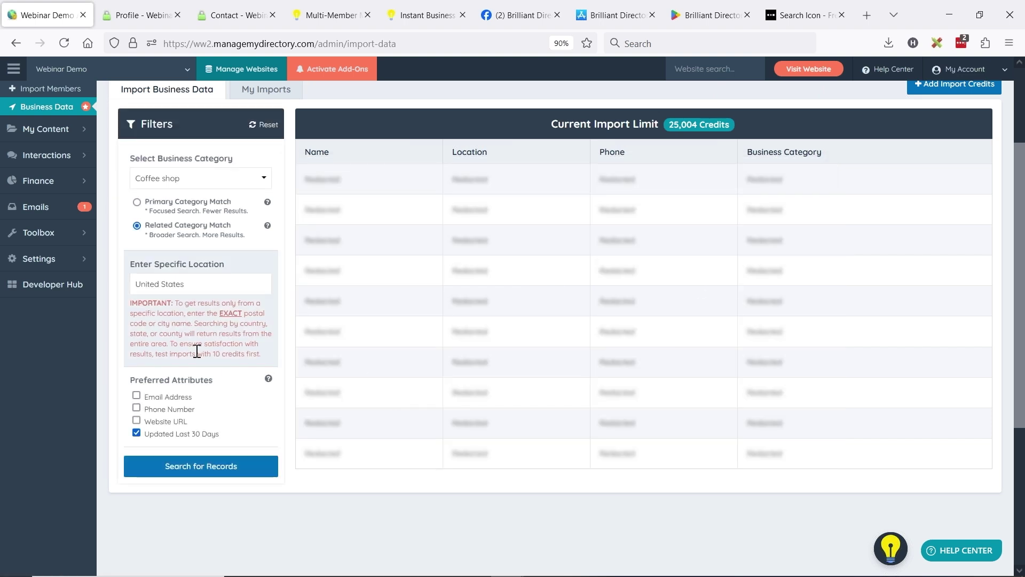
Search for coffee shop records in Los Angeles, CA, USA with all four preferred attributes selected.
triple_click(194, 291)
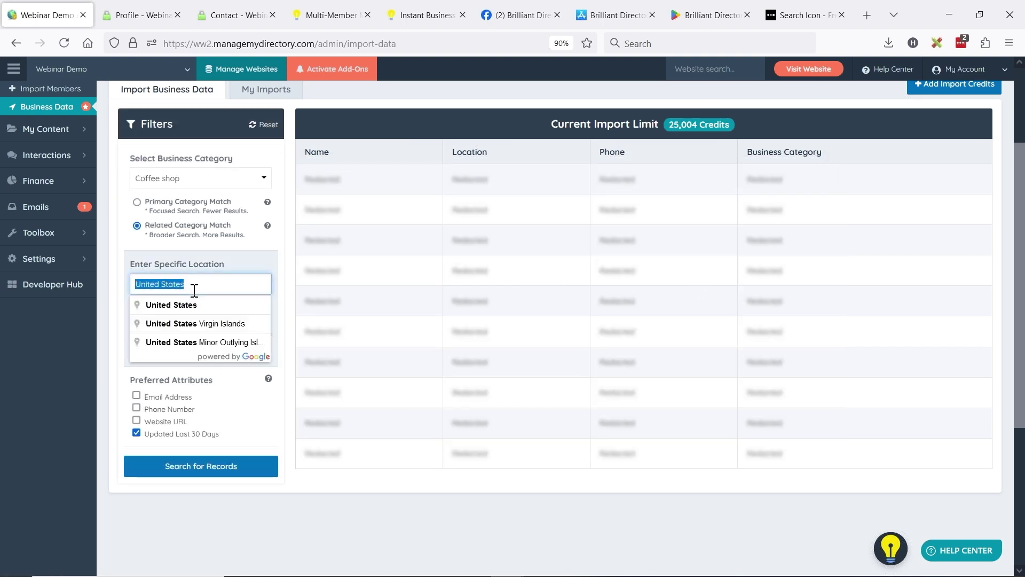
type("los a")
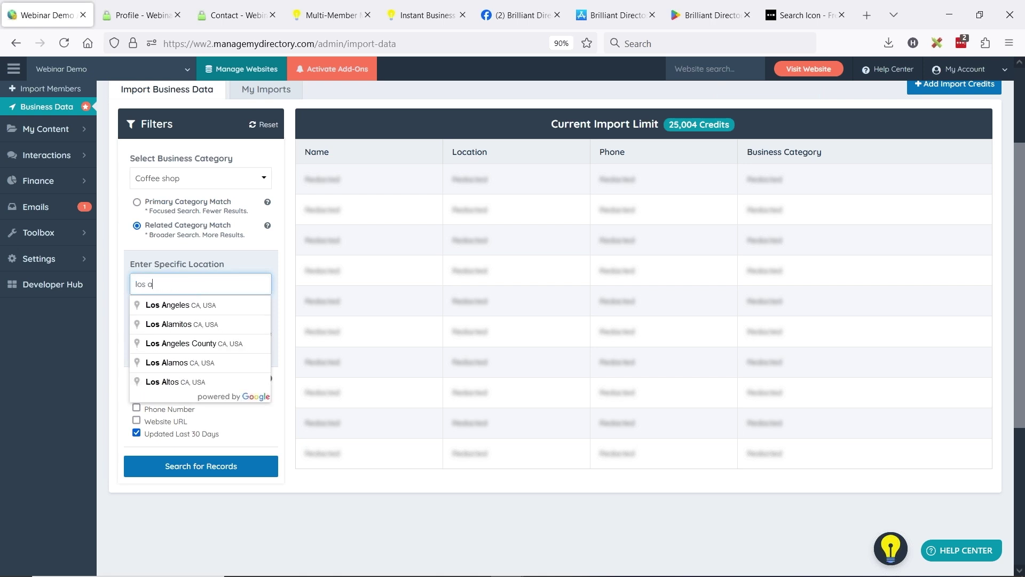
left_click(193, 310)
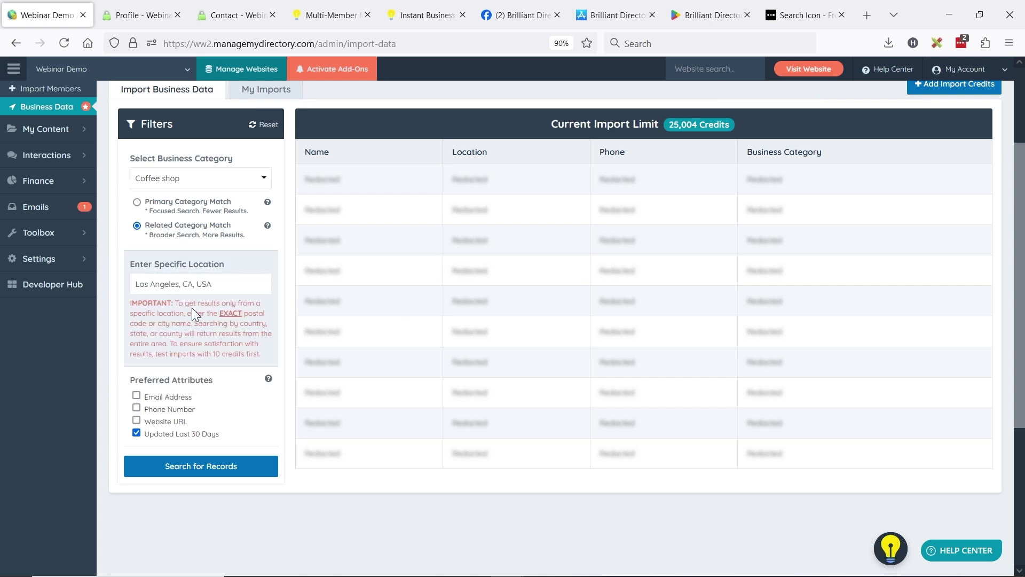
left_click(136, 407)
left_click(137, 395)
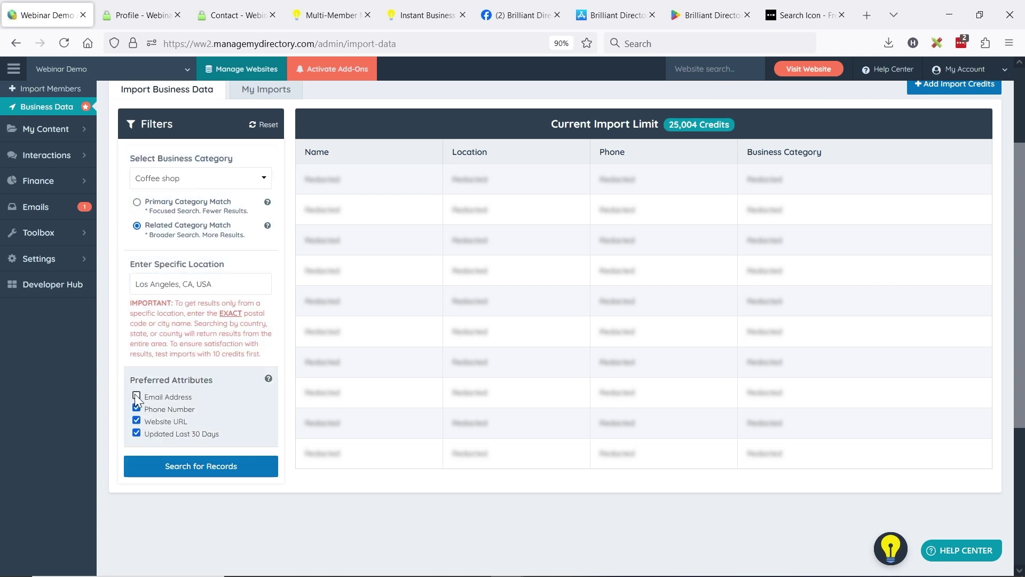
key("Return")
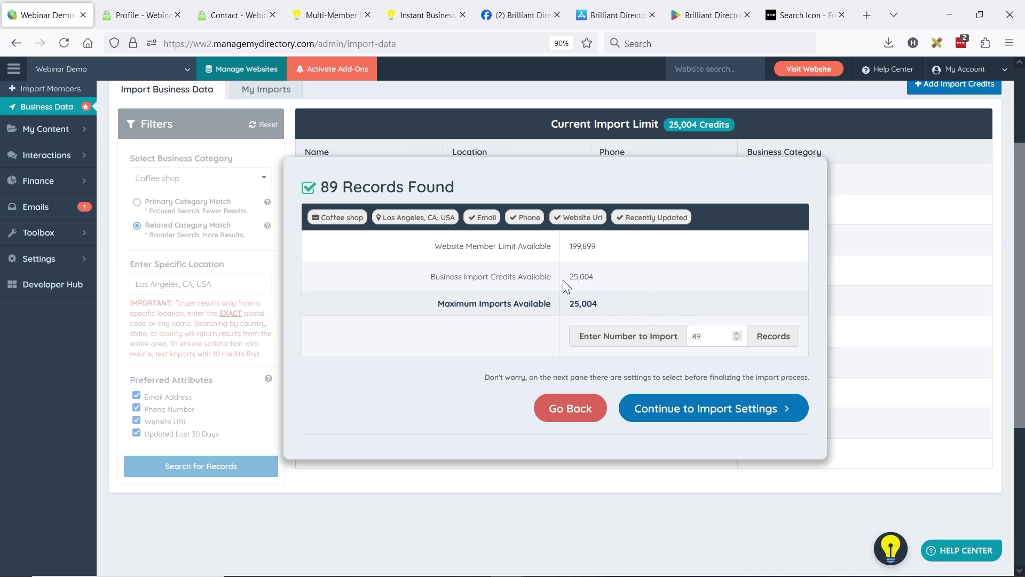
Set the number of records to import to 5 and continue to the import settings.
left_click_drag(343, 187, 325, 186)
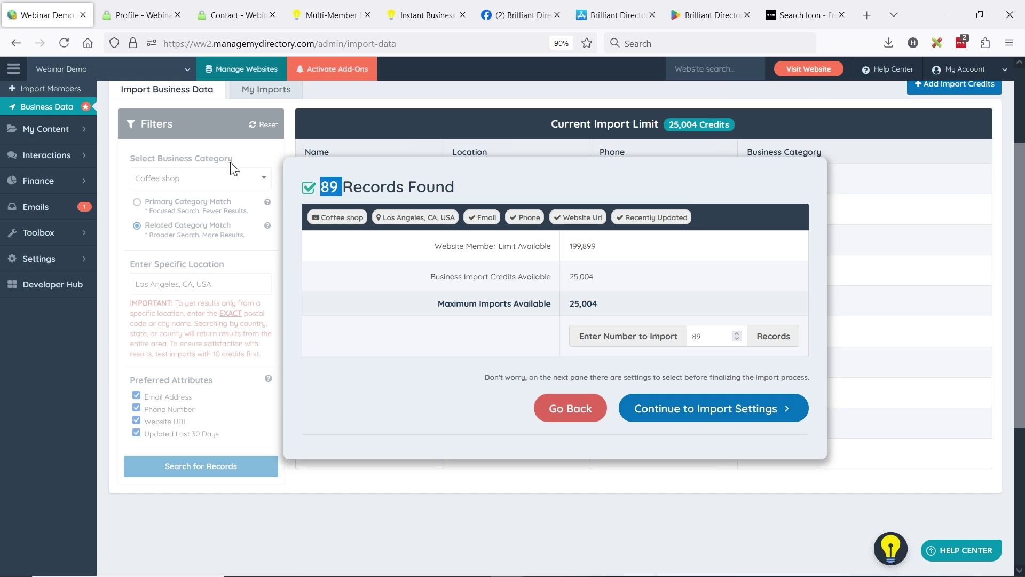
double_click(707, 340)
type("5")
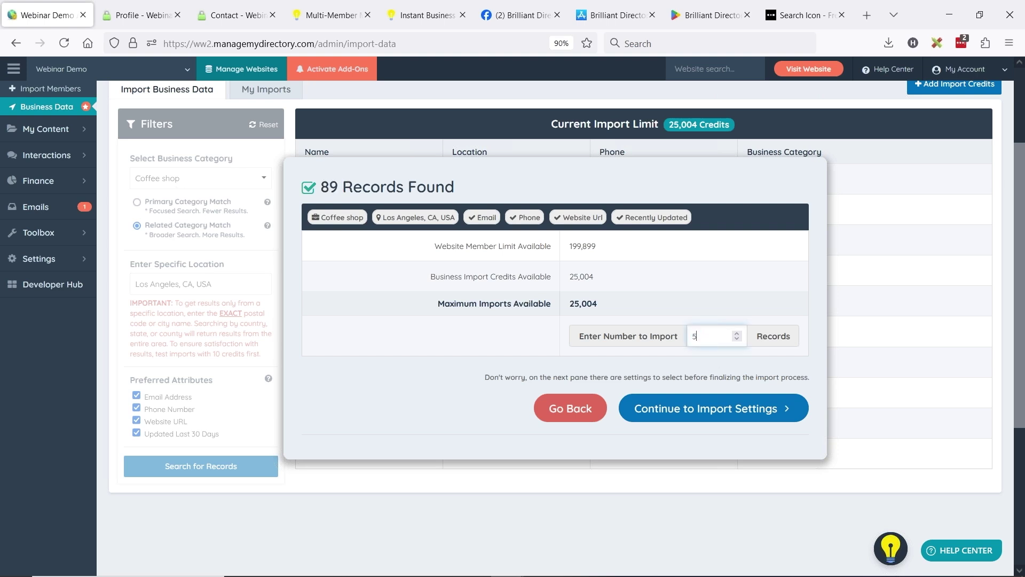
left_click(726, 409)
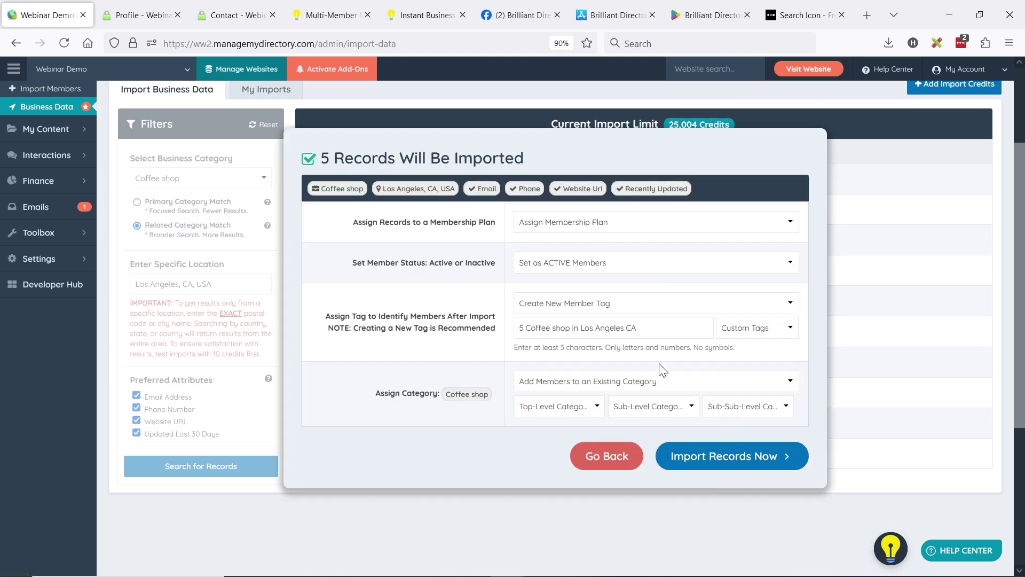
Assign the records to Membership Plan 1 and set their member status to Set as ACTIVE Members.
left_click(587, 227)
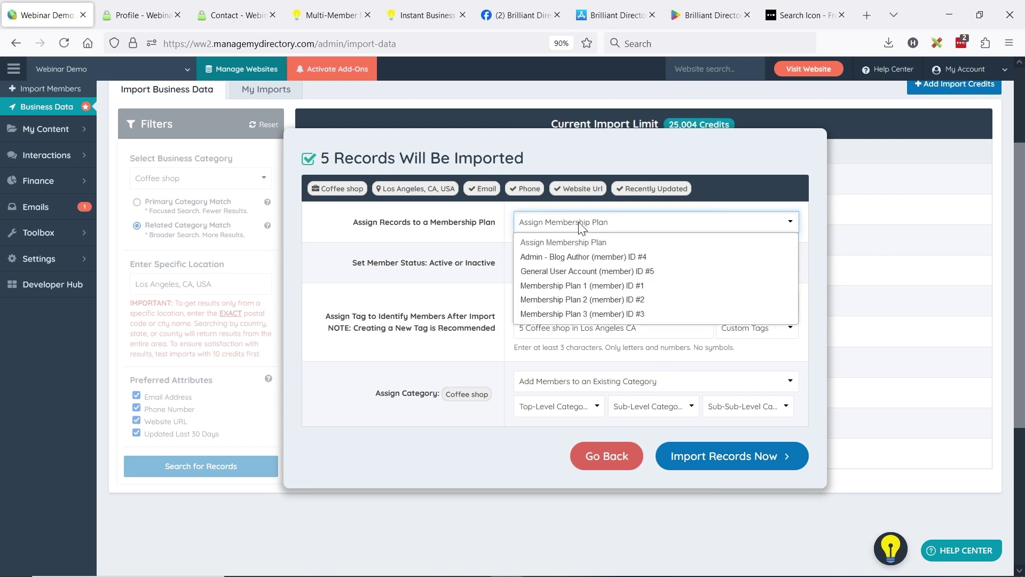
left_click(587, 286)
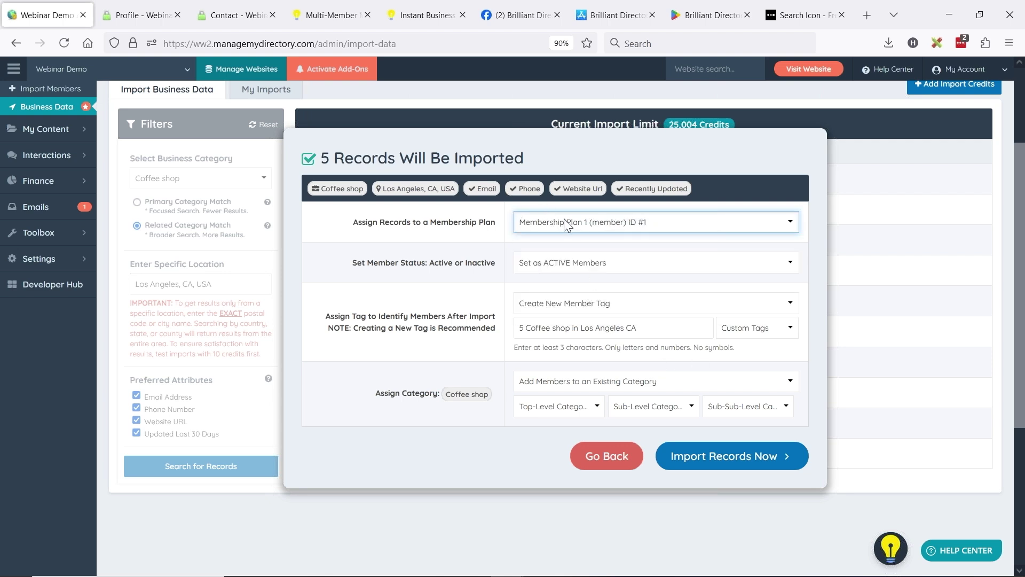
left_click(566, 267)
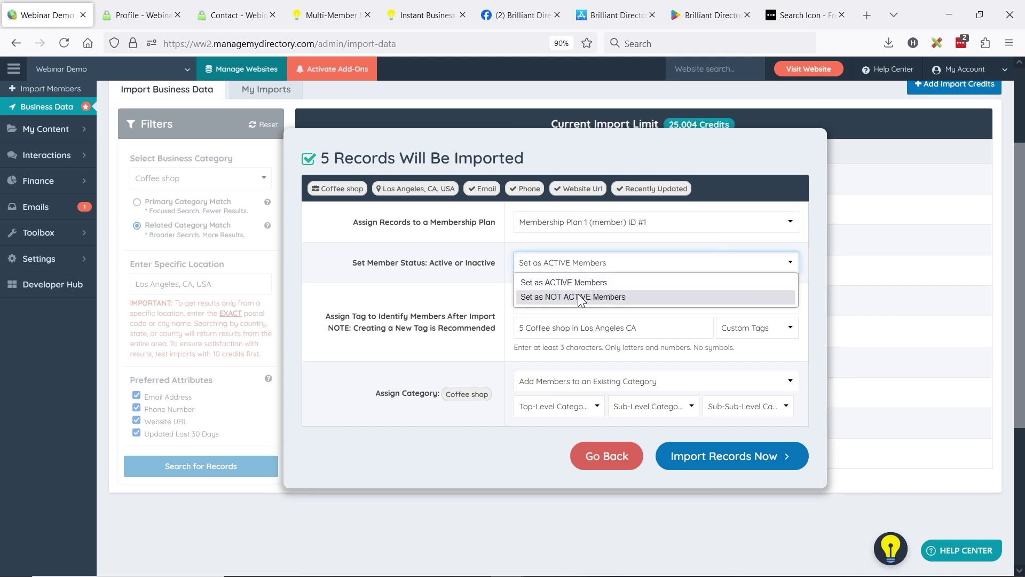
key("Up")
key("Return")
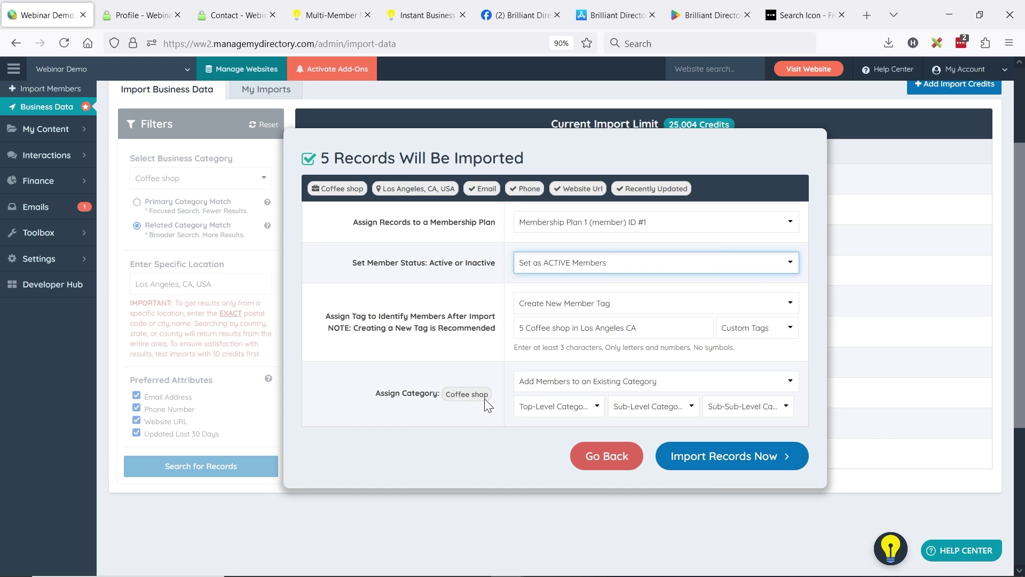
Set the category assignment to Create Top Category If Same Name Does Not Exist.
left_click(625, 383)
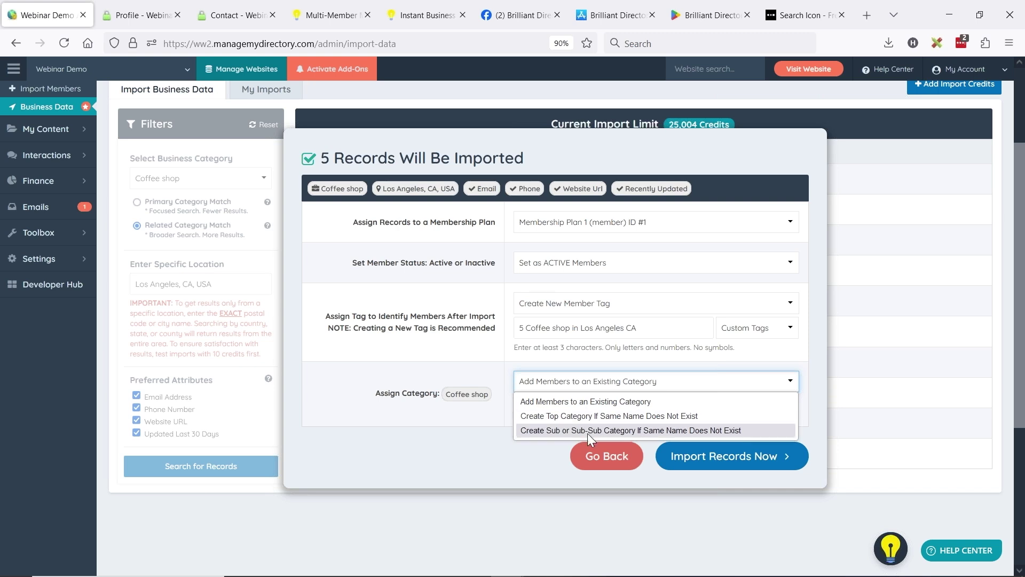
left_click(564, 401)
key("Down")
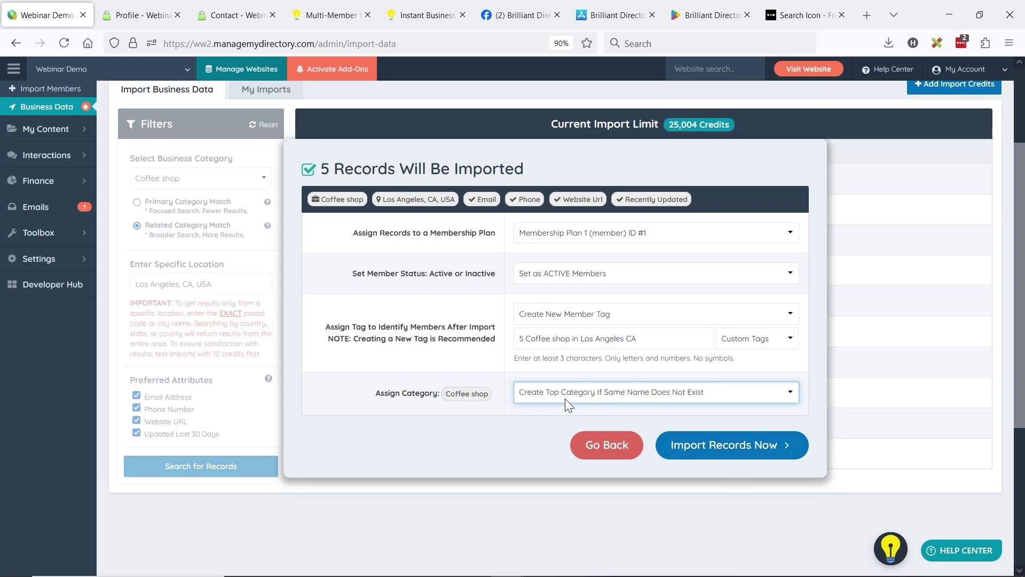
Import the 5 coffee shop records and view the import progress.
left_click(700, 444)
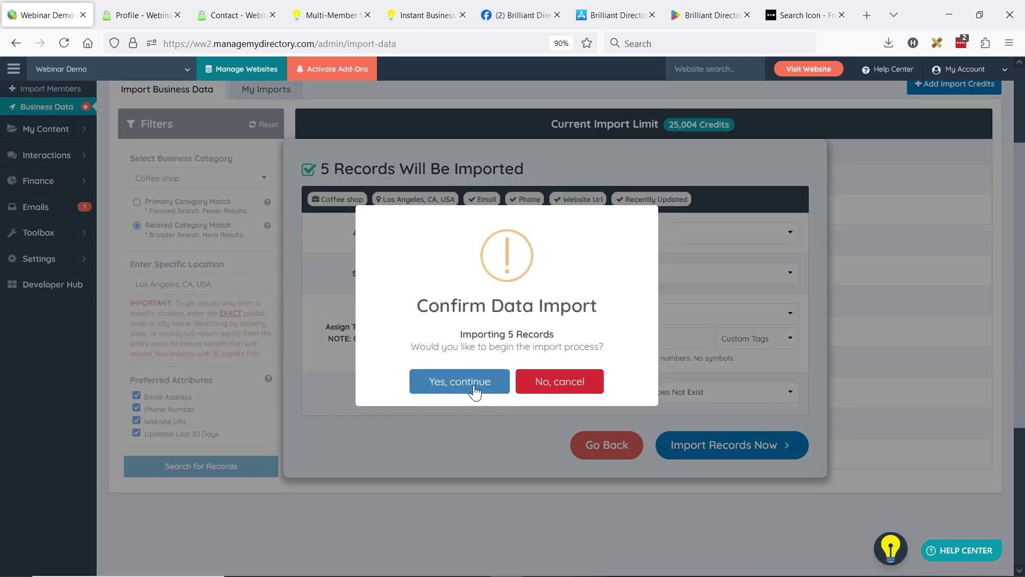
left_click(475, 389)
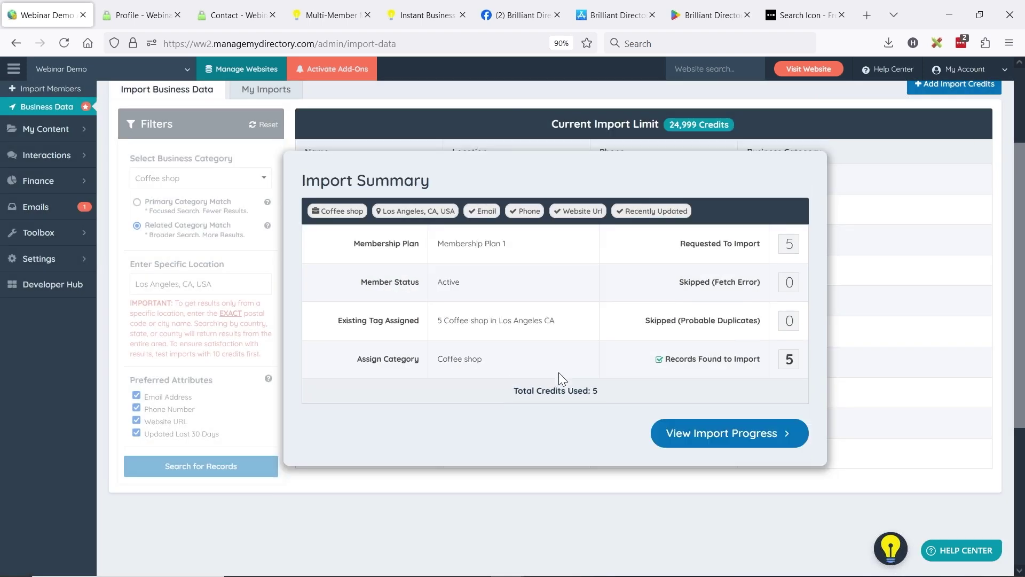
left_click(764, 441)
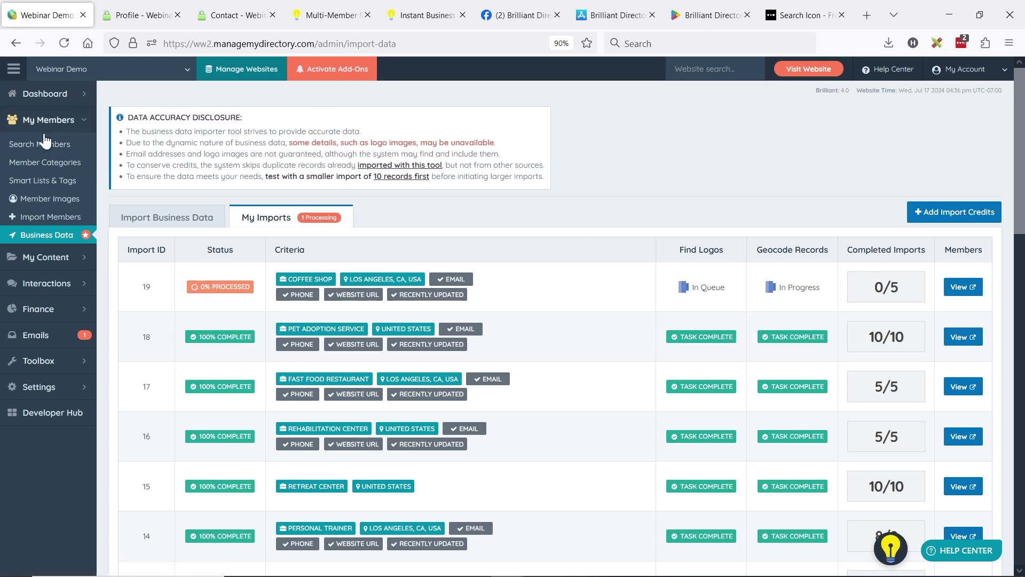
Open the member search page in a new browser tab and close the old Profile and Contact tabs.
middle_click(27, 144)
middle_click(216, 16)
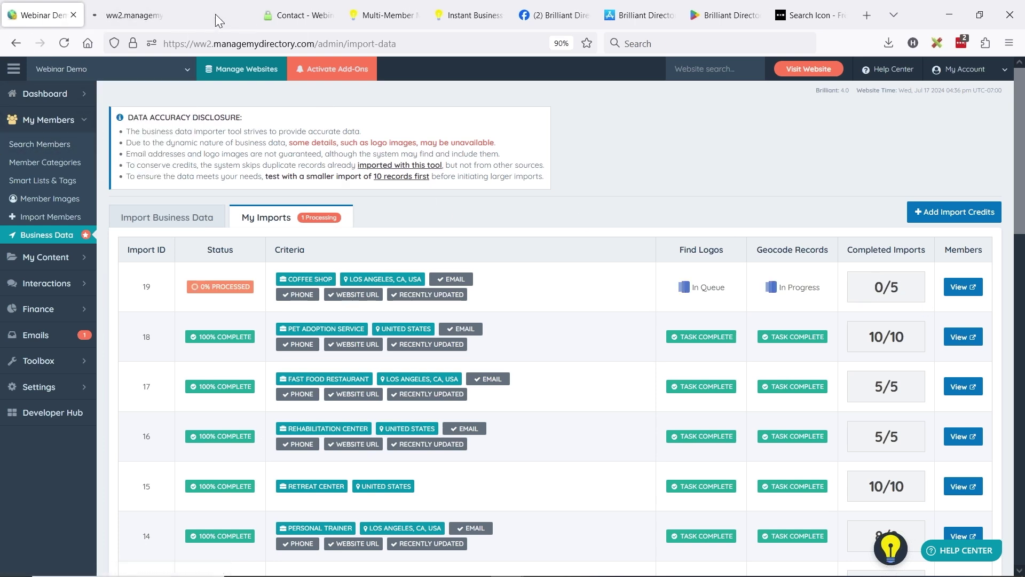
middle_click(216, 16)
left_click(136, 15)
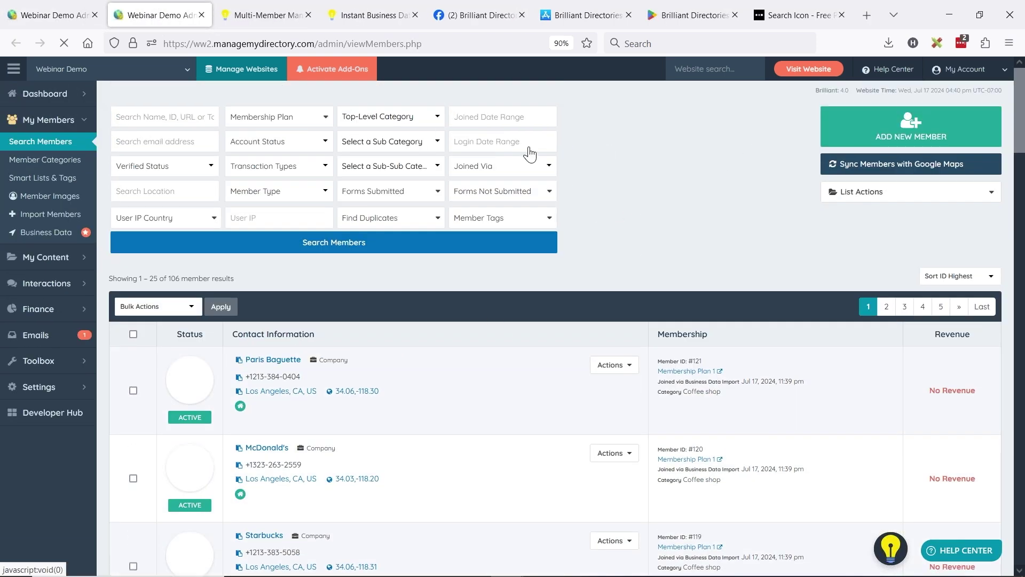
Check the progress of the coffee shop import and look over the newly imported members in the member list.
left_click(88, 8)
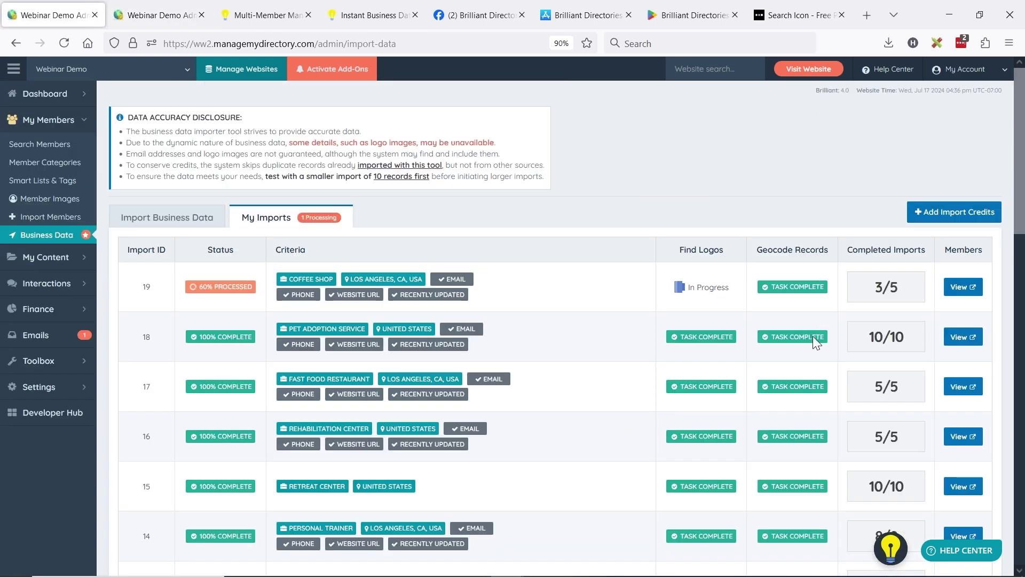
left_click(155, 15)
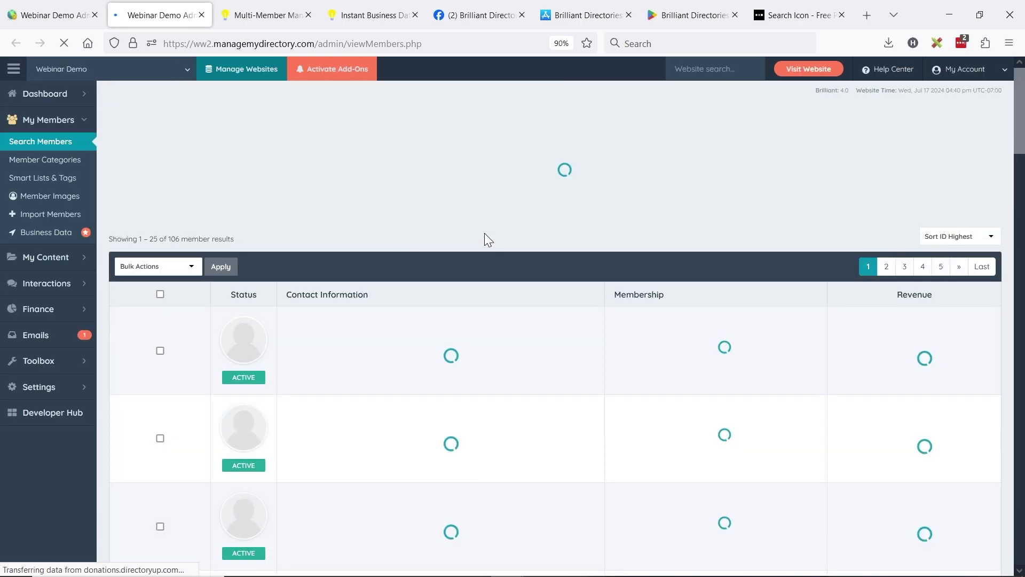
scroll(495, 224, "down", 4)
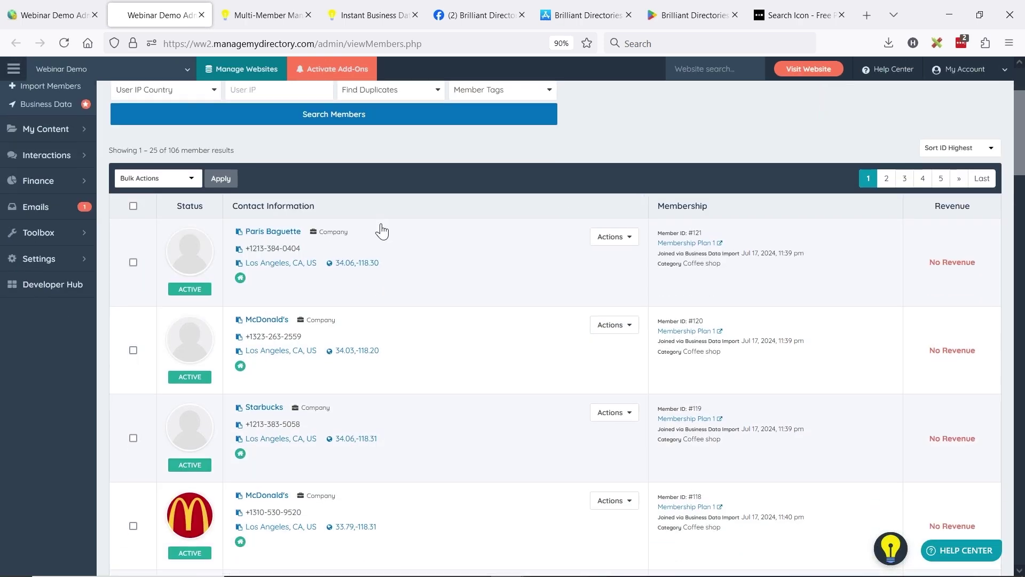
scroll(494, 222, "down", 1)
scroll(469, 178, "up", 3)
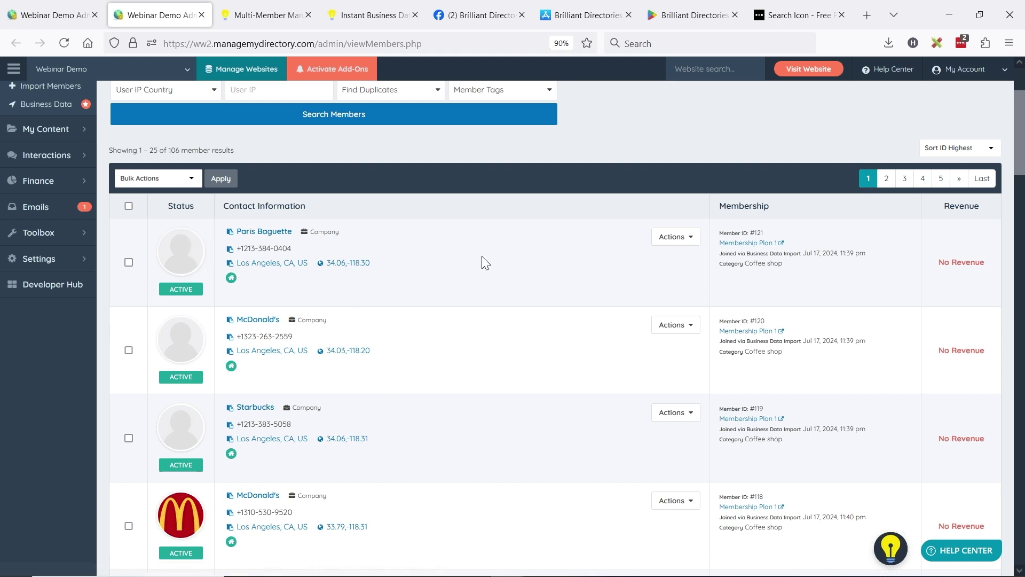
Open the public profile of the imported Paris Baguette member and review its description and contact information.
left_click(678, 239)
left_click(650, 256)
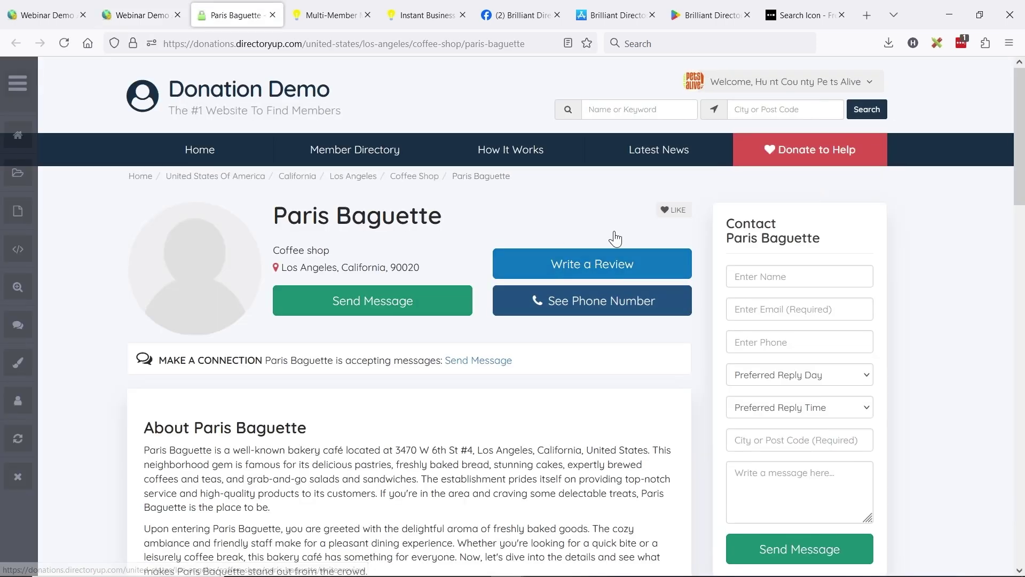
scroll(485, 359, "down", 3)
scroll(411, 256, "up", 3)
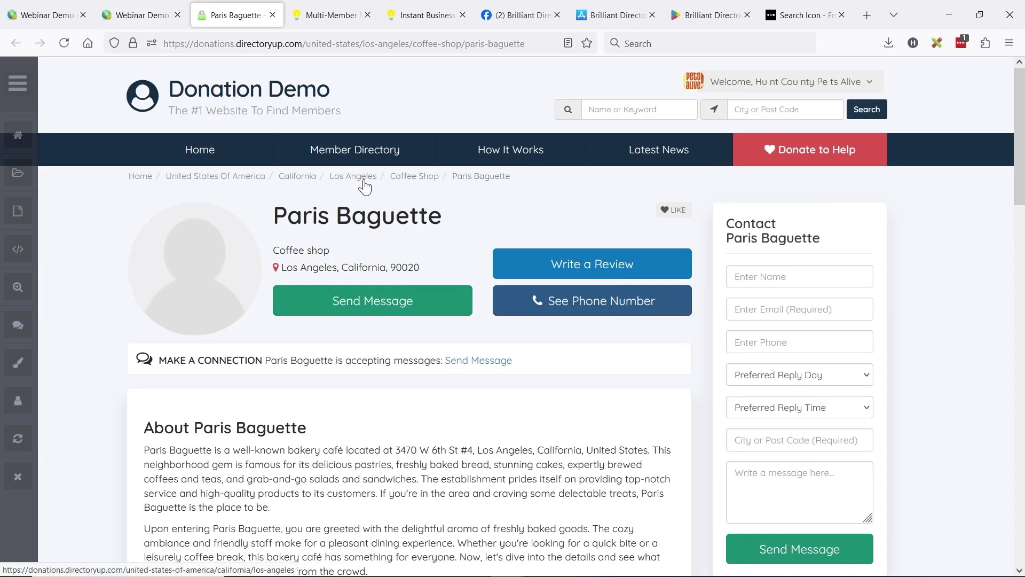
scroll(280, 368, "down", 1)
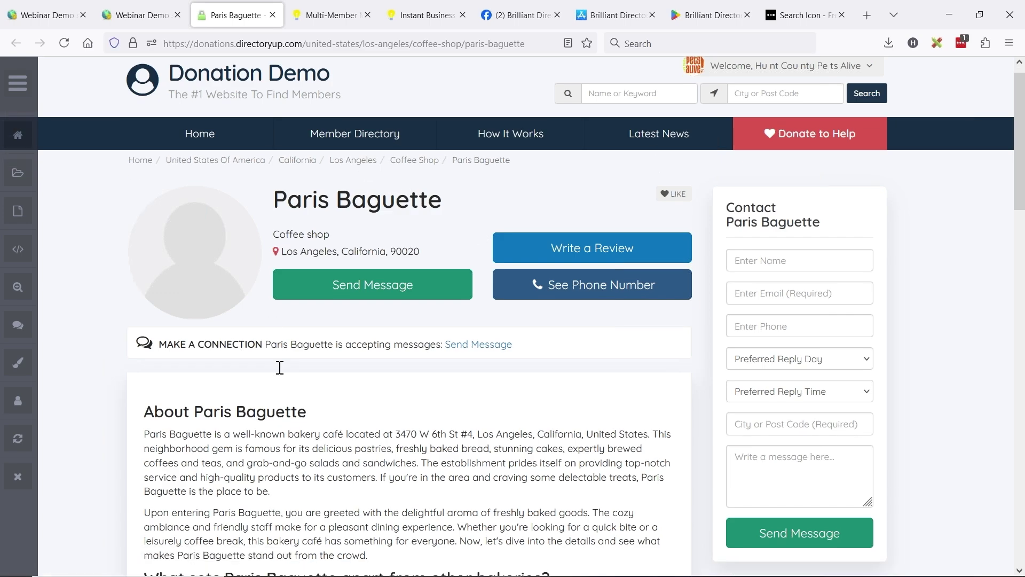
scroll(213, 325, "down", 7)
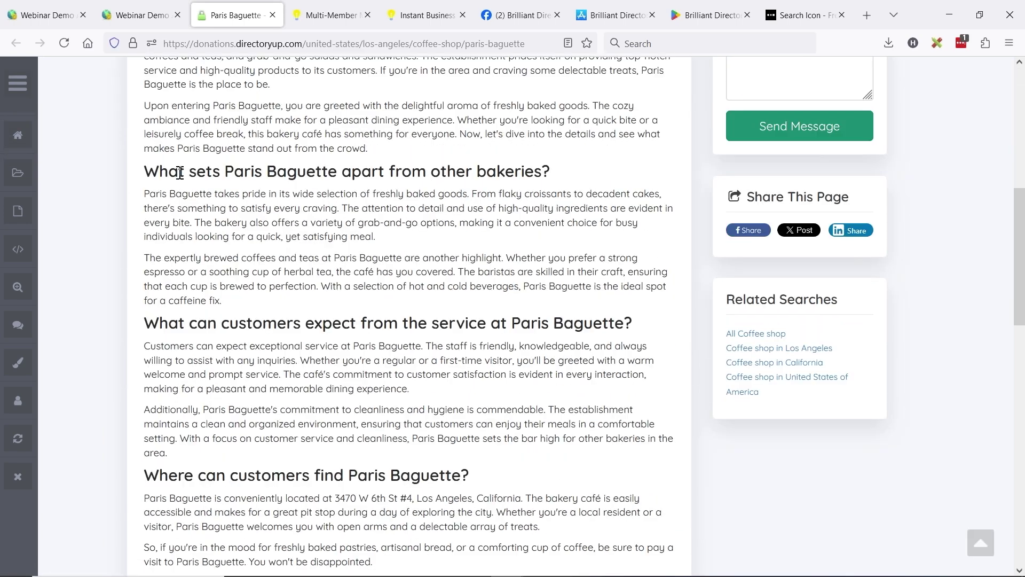
scroll(244, 204, "down", 3)
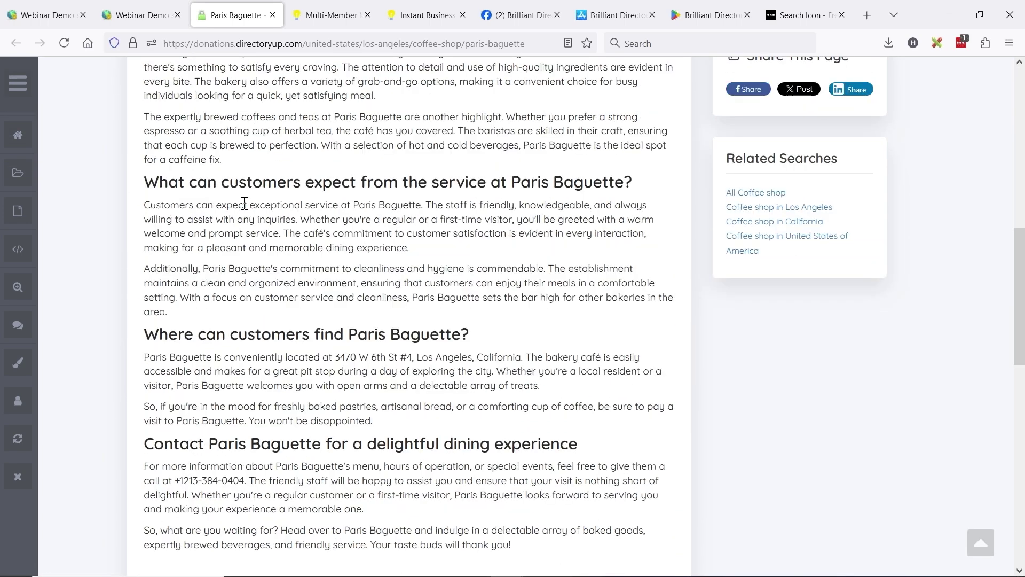
scroll(236, 267, "down", 3)
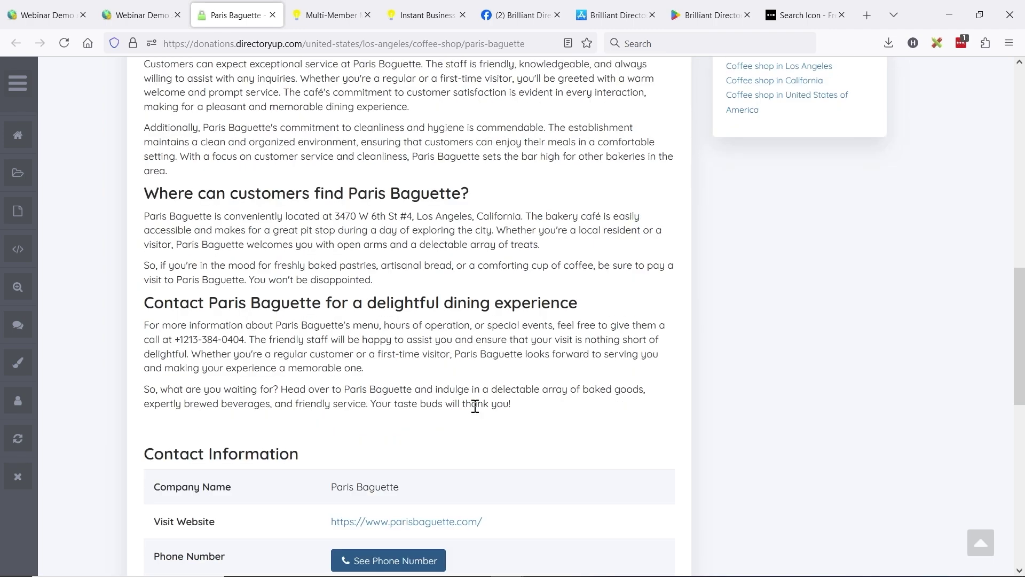
scroll(356, 309, "down", 3)
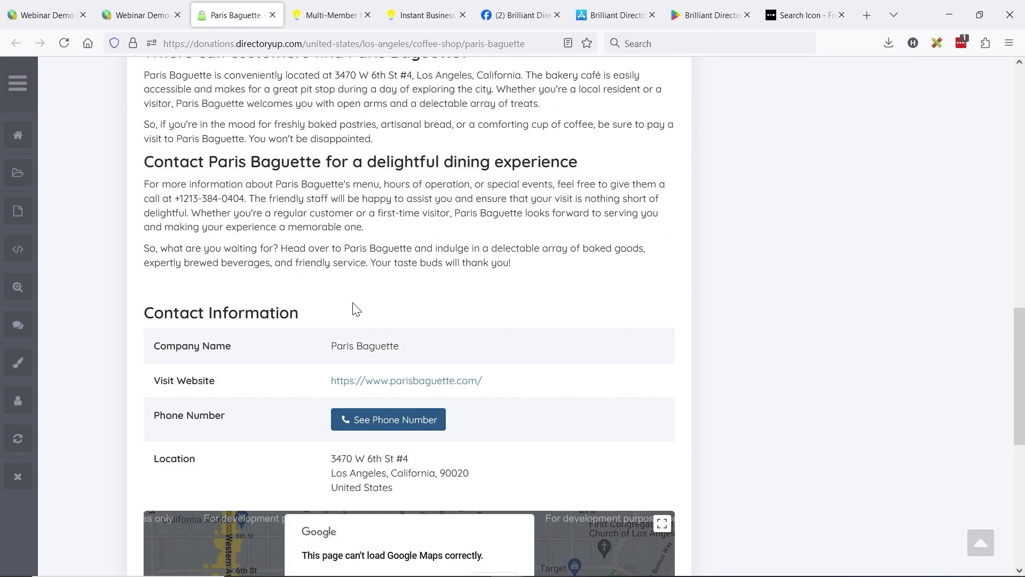
scroll(422, 363, "down", 3)
key("Home")
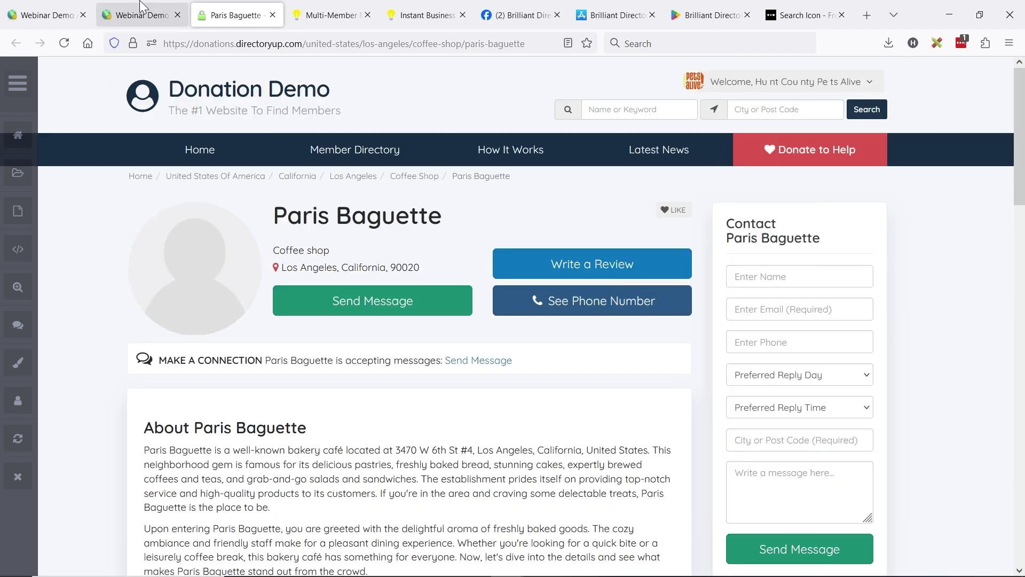
Return to the member list and compare the logos and details of the imported coffee shop members.
left_click(140, 7)
scroll(497, 428, "down", 3)
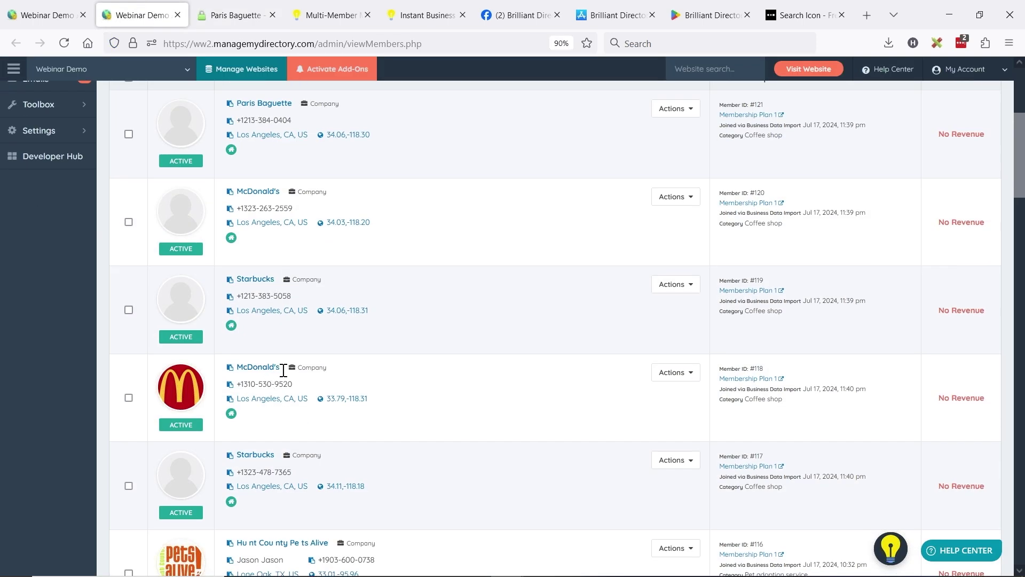
scroll(516, 361, "down", 3)
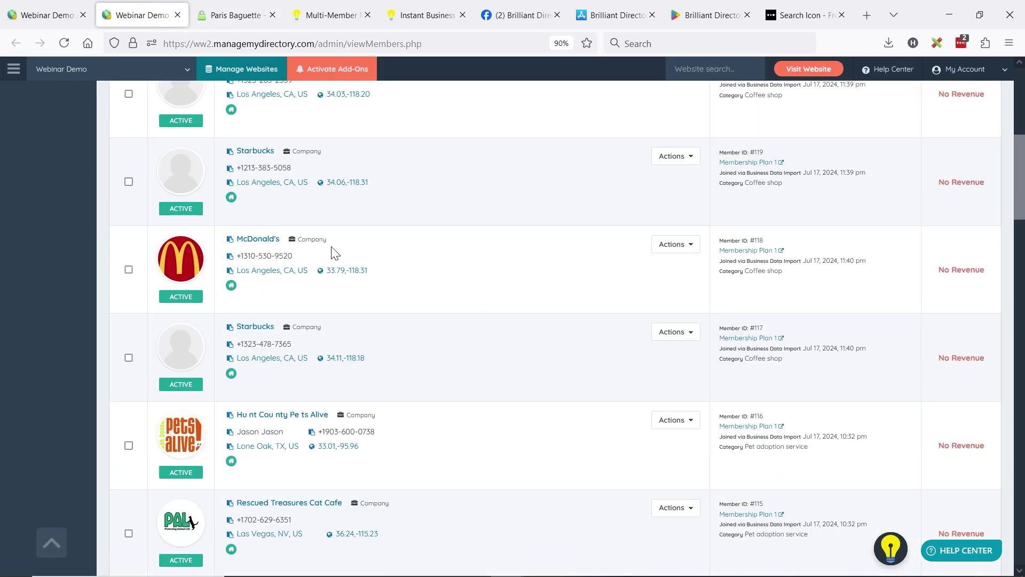
scroll(474, 293, "up", 5)
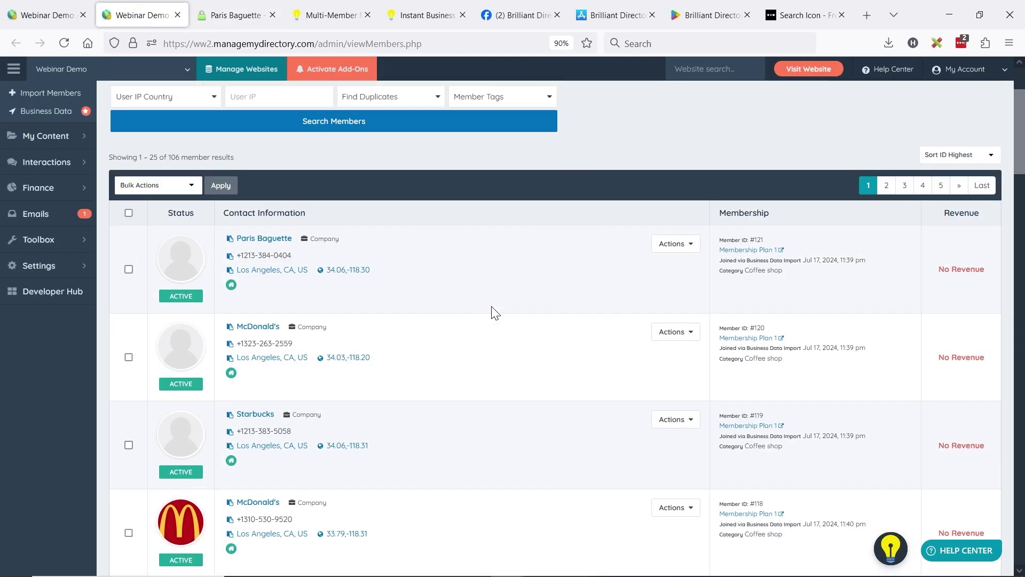
scroll(493, 331, "up", 2)
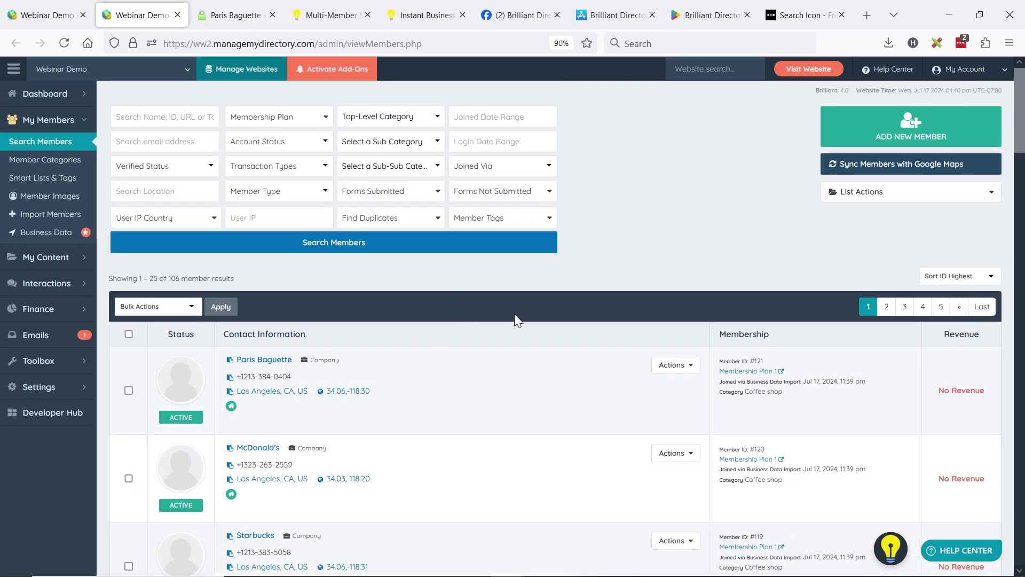
Return to the business data import filters and set the business category to Pet care service.
scroll(369, 268, "down", 1)
scroll(371, 270, "up", 1)
key("ctrl+shift+Tab")
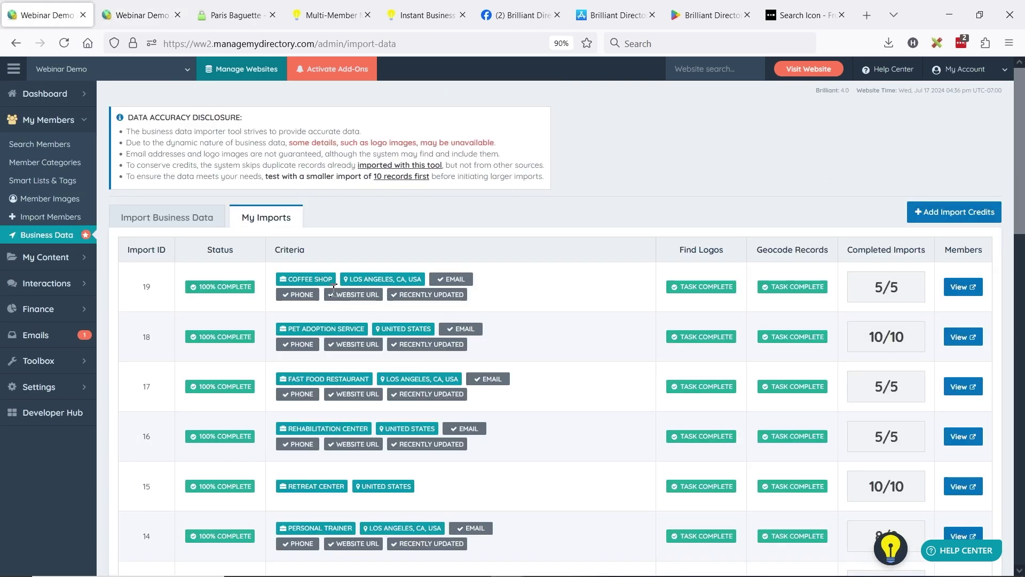
left_click(163, 218)
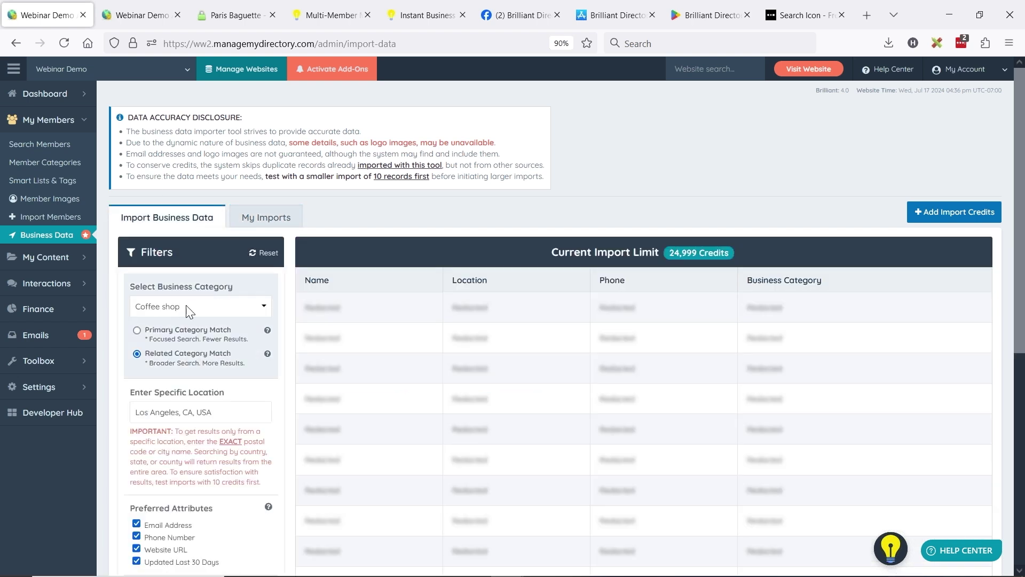
left_click(218, 312)
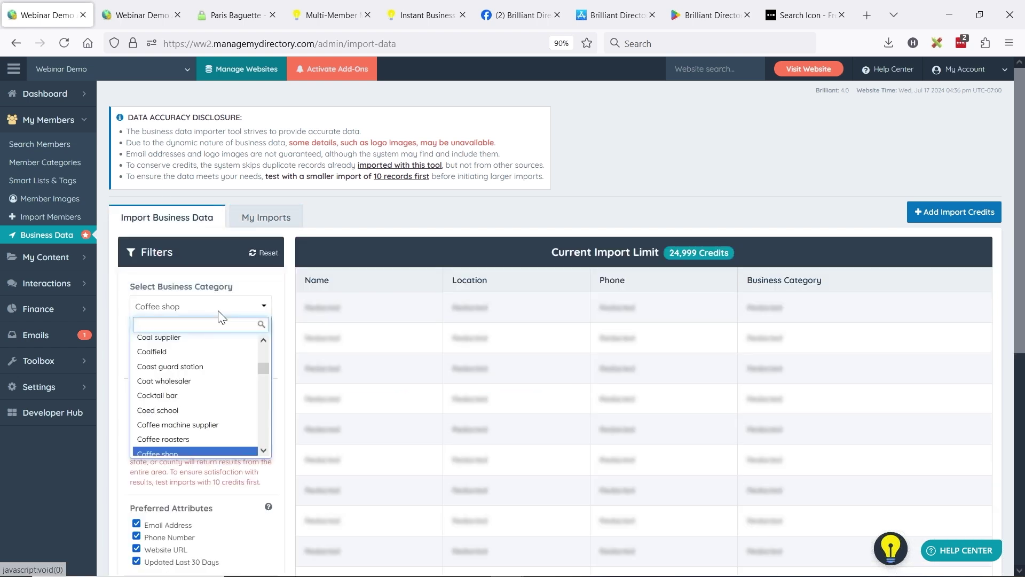
type("pet")
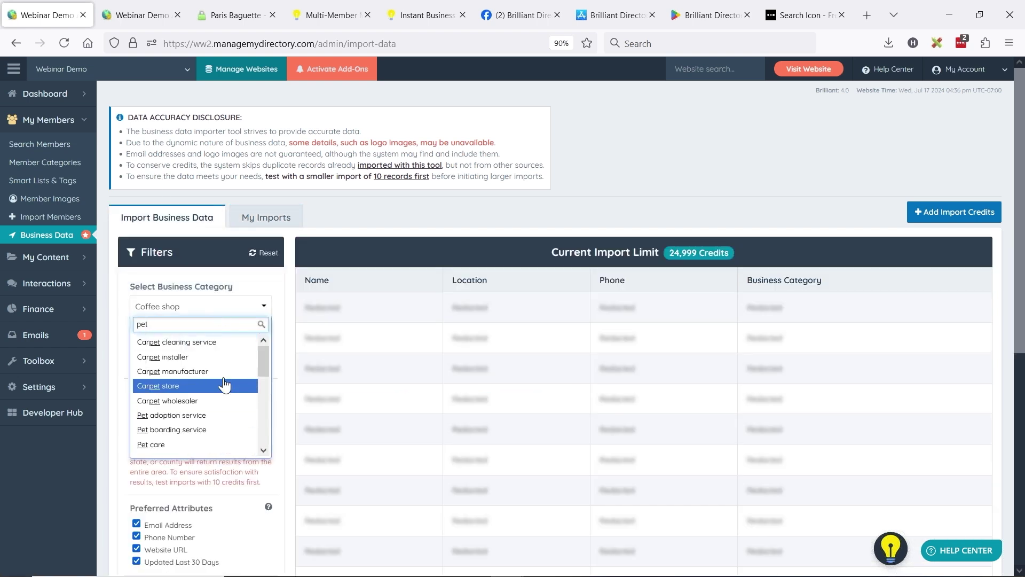
scroll(229, 384, "down", 2)
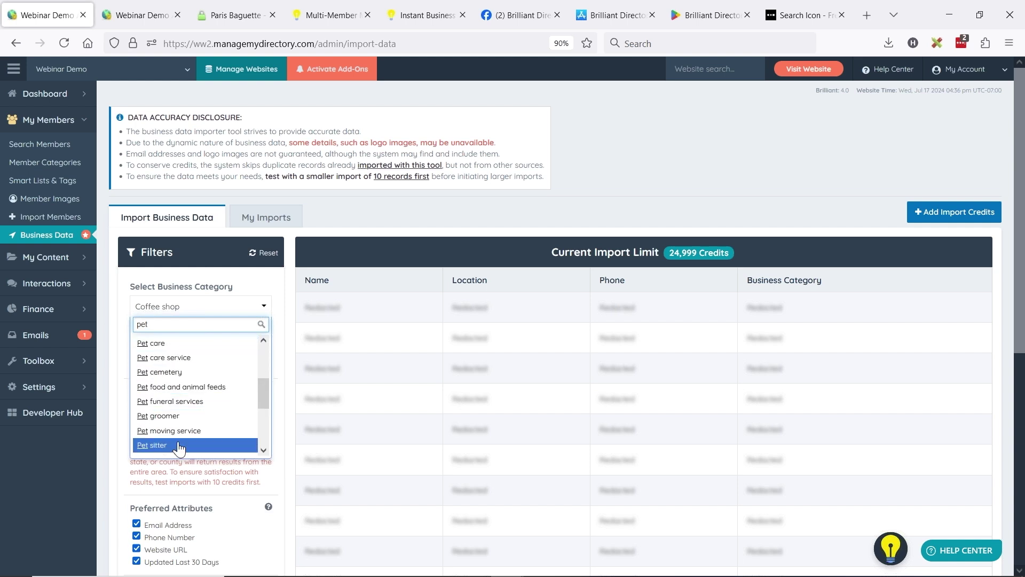
scroll(173, 346, "up", 1)
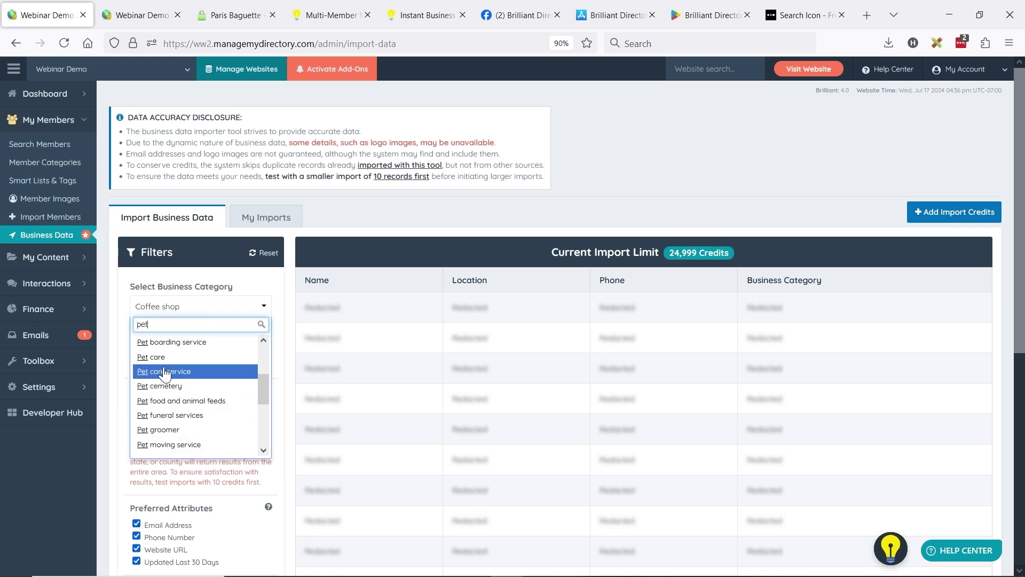
left_click(188, 371)
scroll(207, 345, "down", 2)
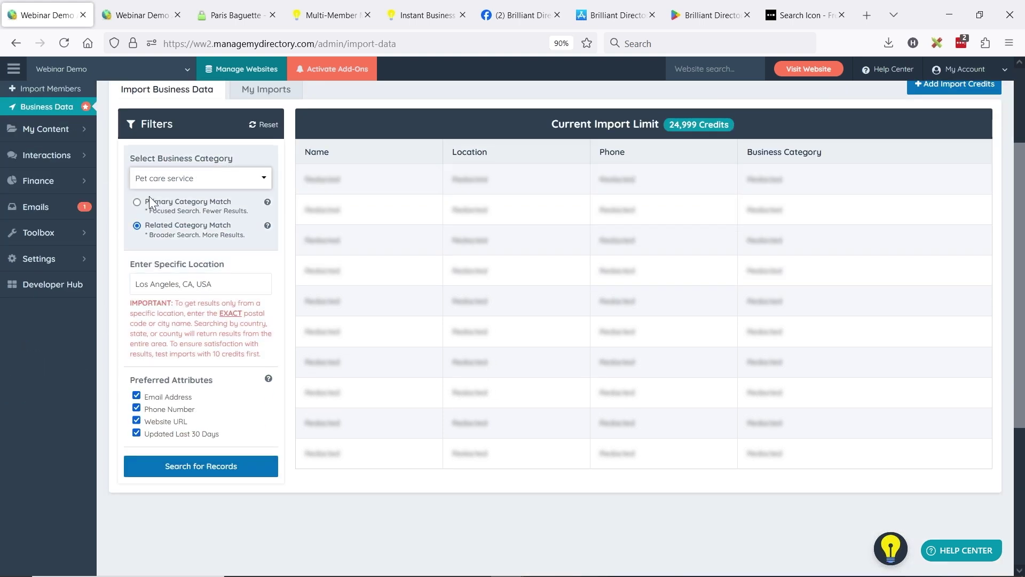
Set the filters to the Pet adoption service category and the United States location, without requiring an email address.
triple_click(231, 286)
type("los")
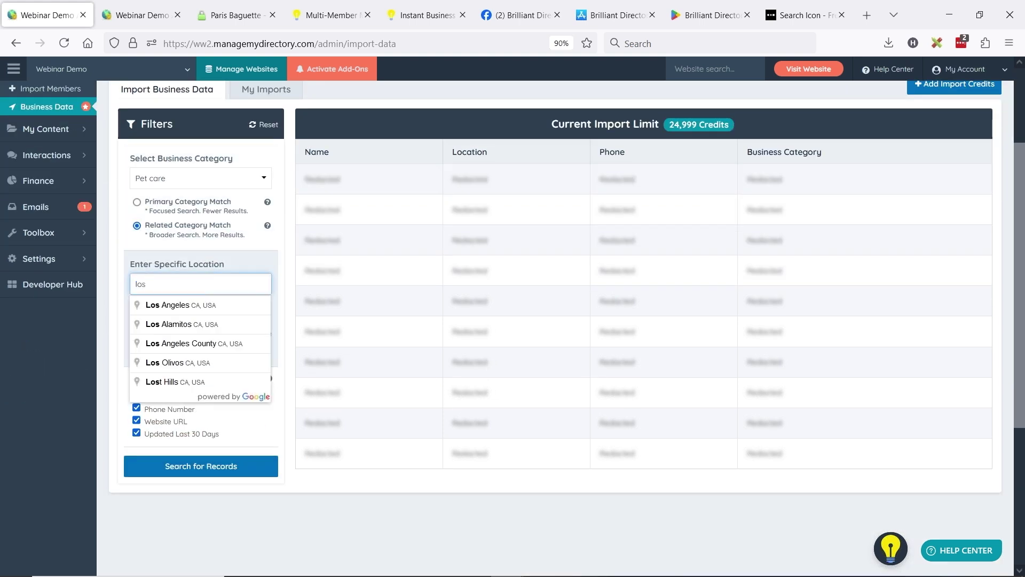
key("BackSpace")
key("BackSpace")
key("BackSpace")
type("united")
left_click(194, 302)
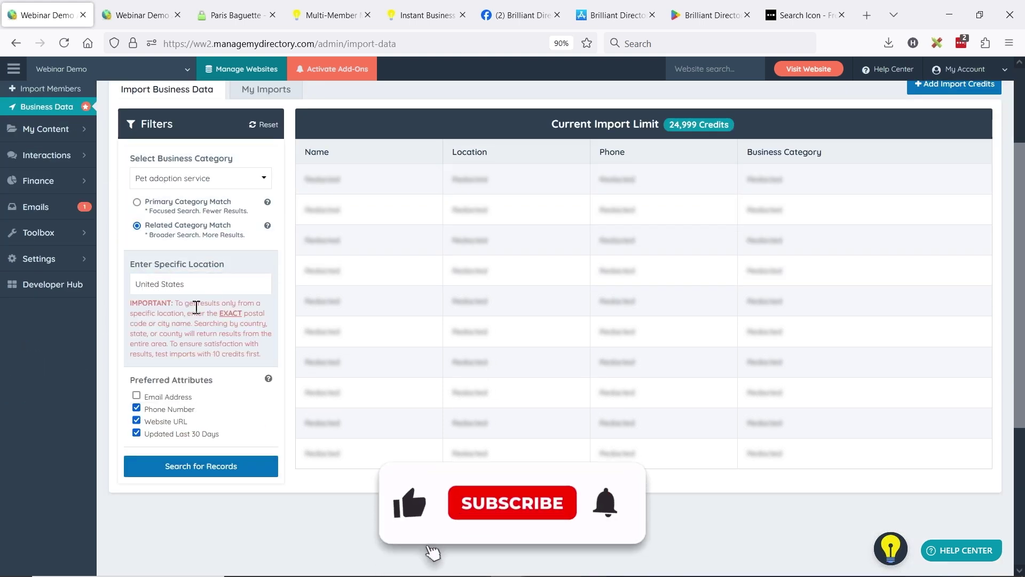
Search for matching records, set the number to import to 5 and continue to the import settings.
left_click(249, 472)
double_click(716, 336)
type("5")
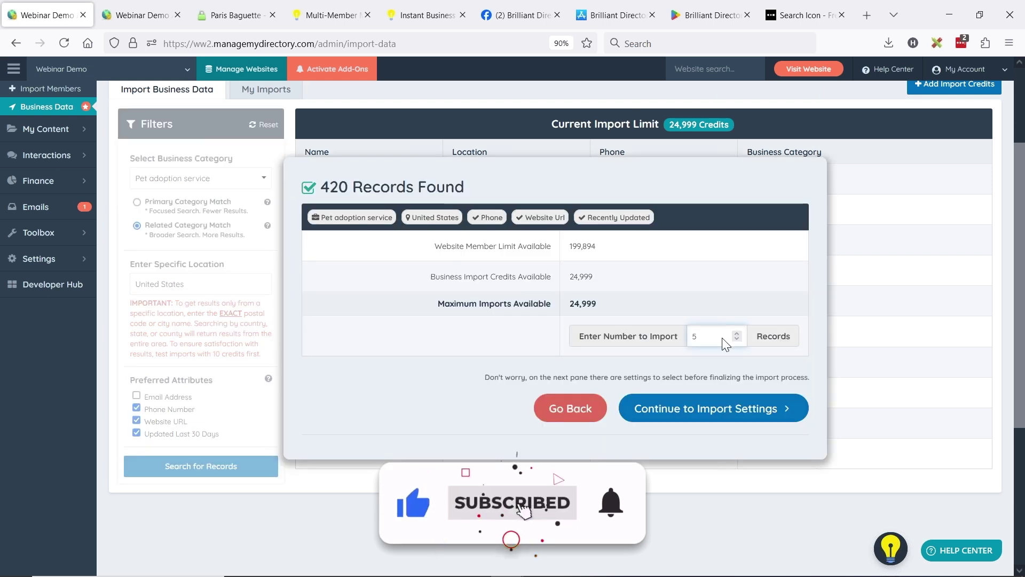
left_click(740, 409)
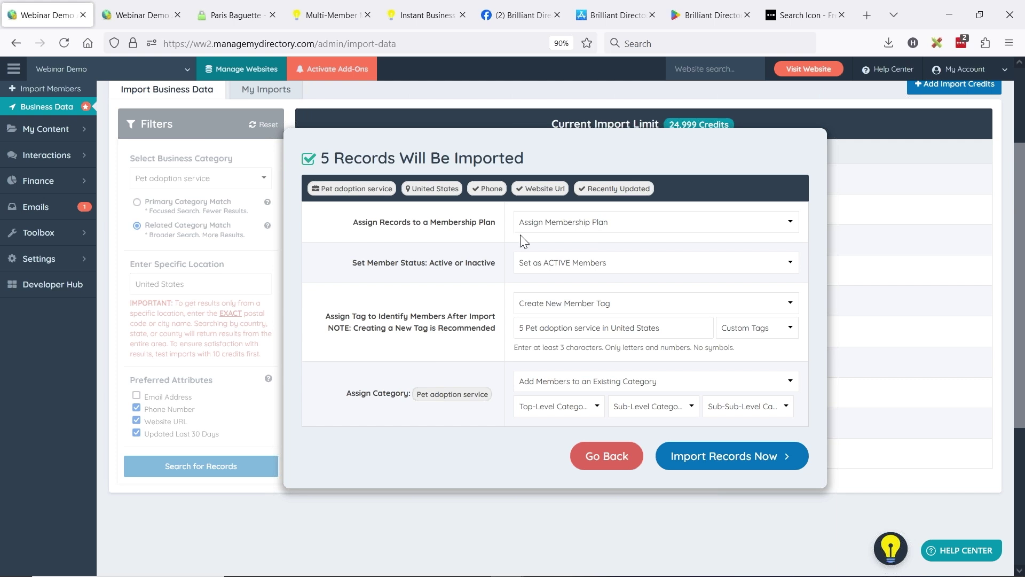
Assign the records to Membership Plan 1, create a top category if the same name does not exist, and start the import.
left_click(547, 226)
left_click(549, 282)
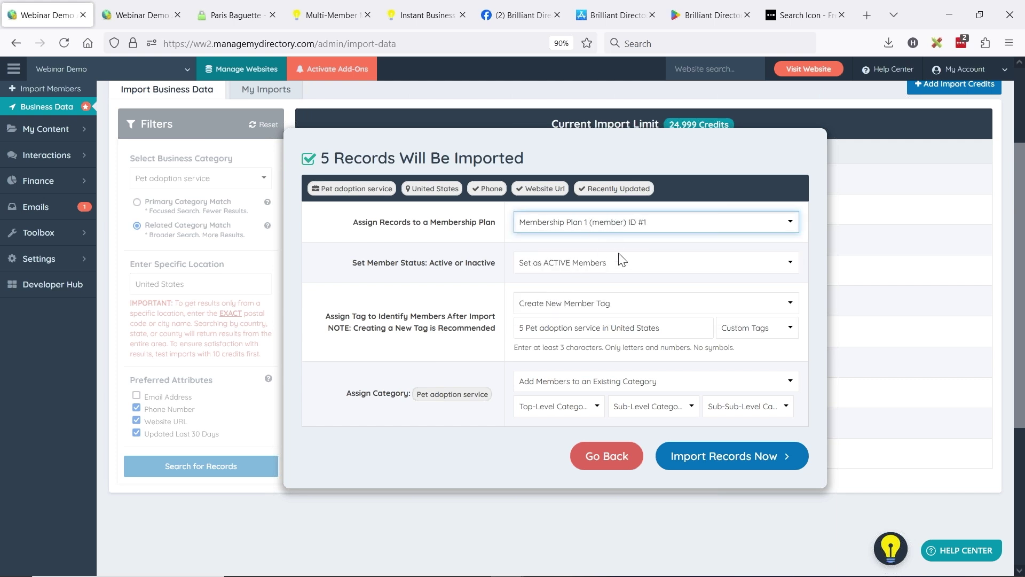
left_click(567, 382)
left_click(551, 415)
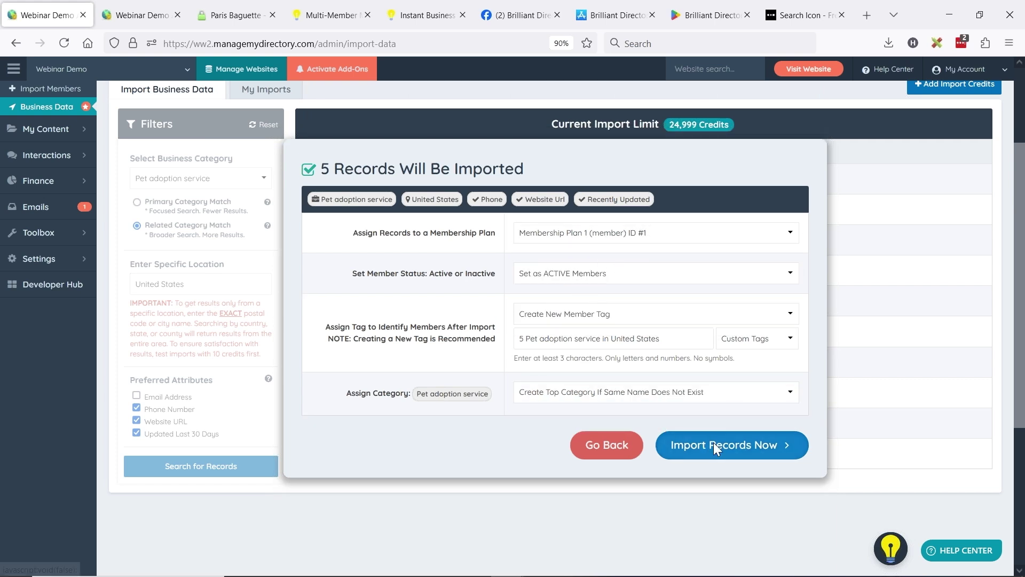
left_click(714, 442)
left_click(471, 382)
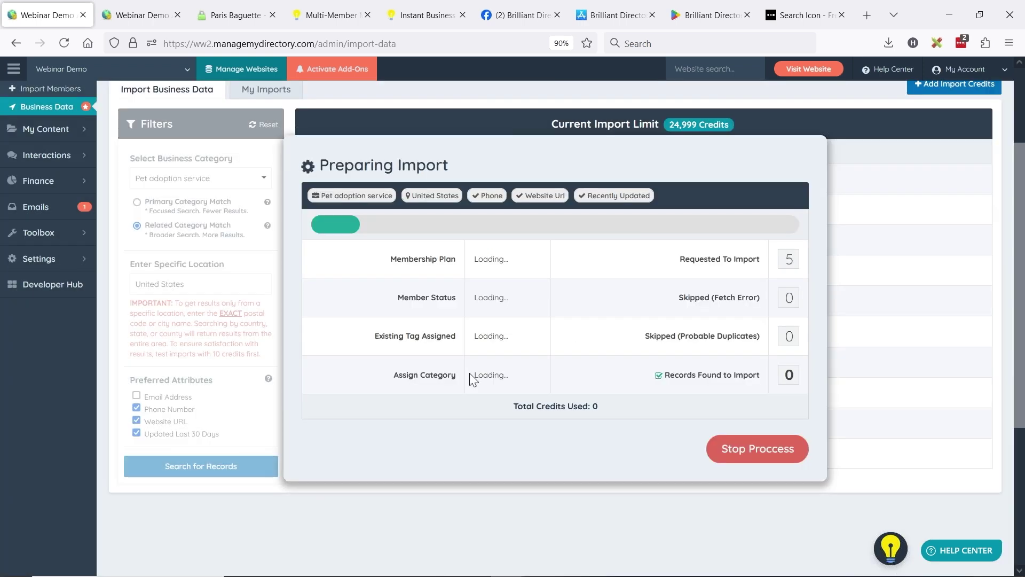
Open Membership Plan 1 for editing in the other admin tab and show its search visibility settings.
left_click(140, 15)
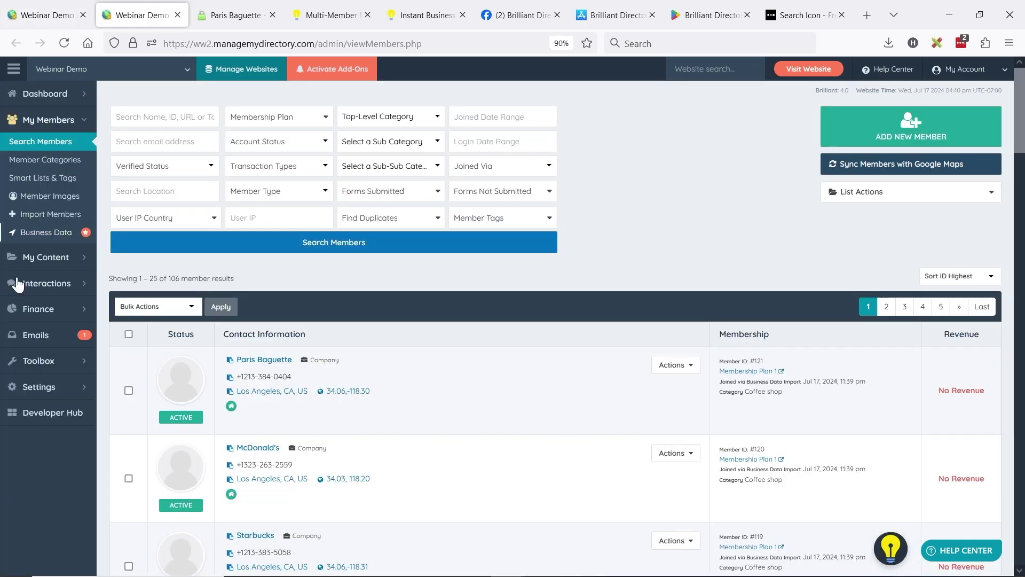
mouse_move(47, 337)
mouse_move(46, 309)
left_click(145, 308)
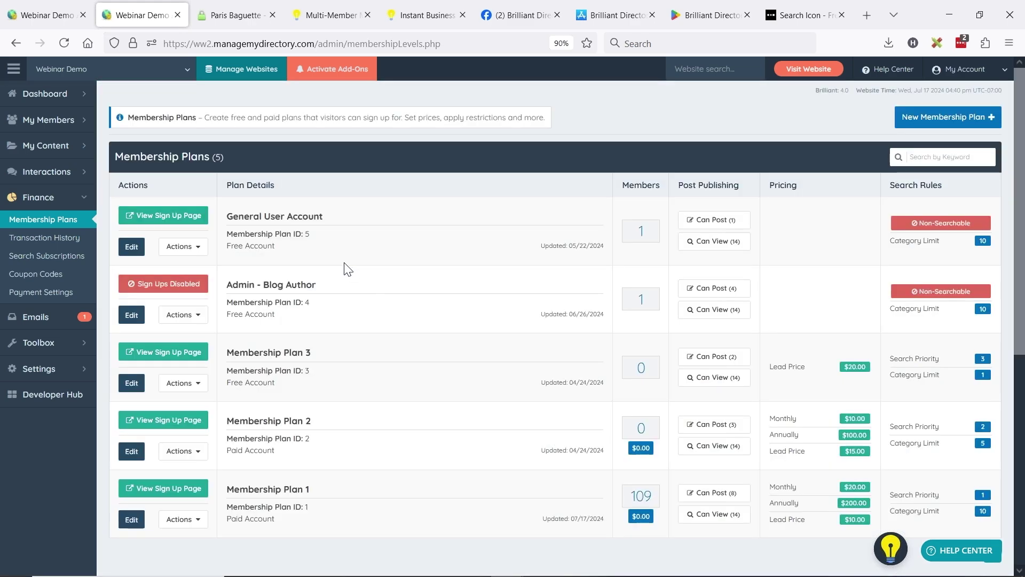
left_click(132, 519)
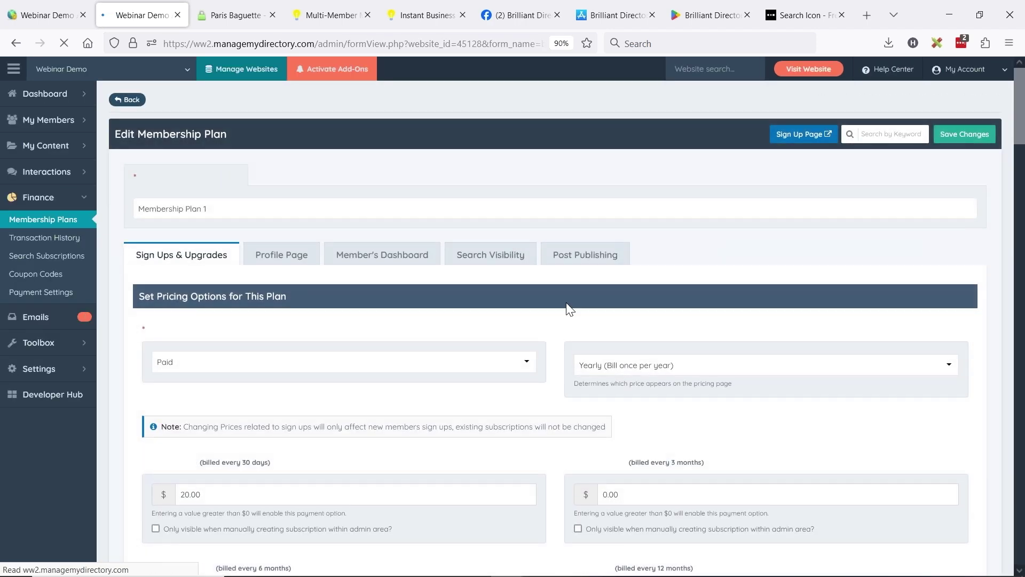
left_click(494, 257)
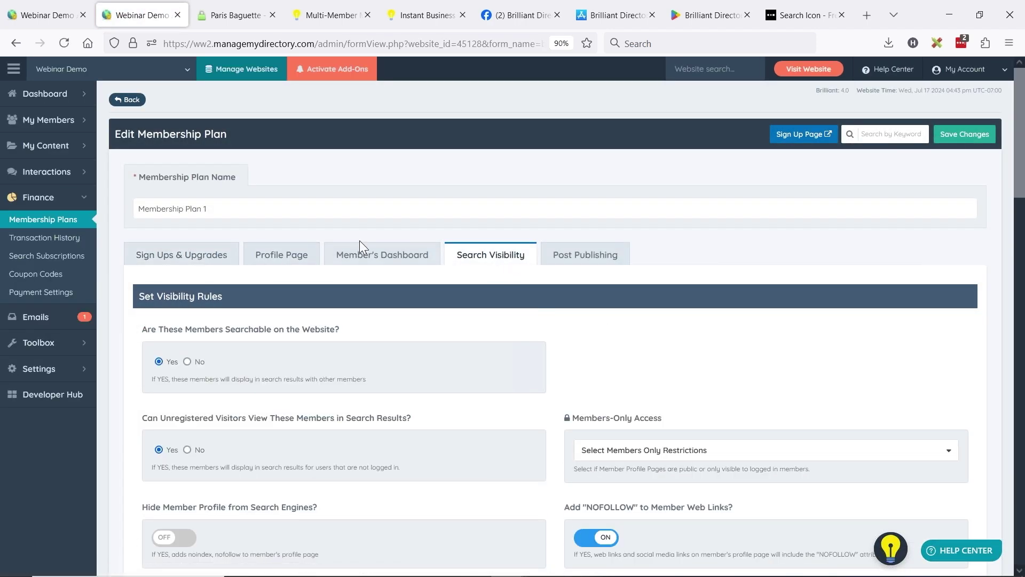
Enable the search results highlight for Membership Plan 1 and save the changes.
scroll(374, 224, "down", 3)
scroll(401, 204, "down", 15)
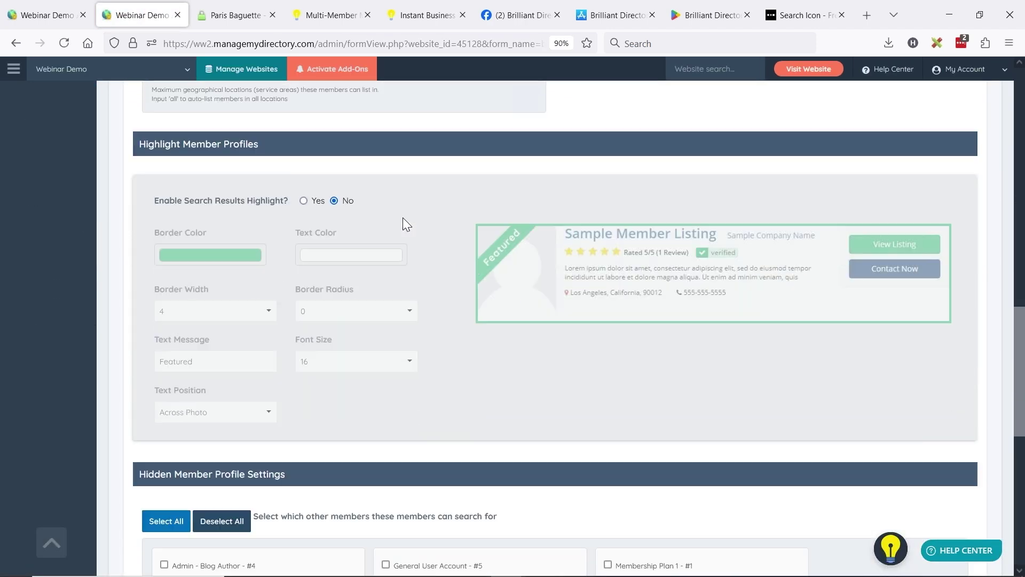
left_click(304, 199)
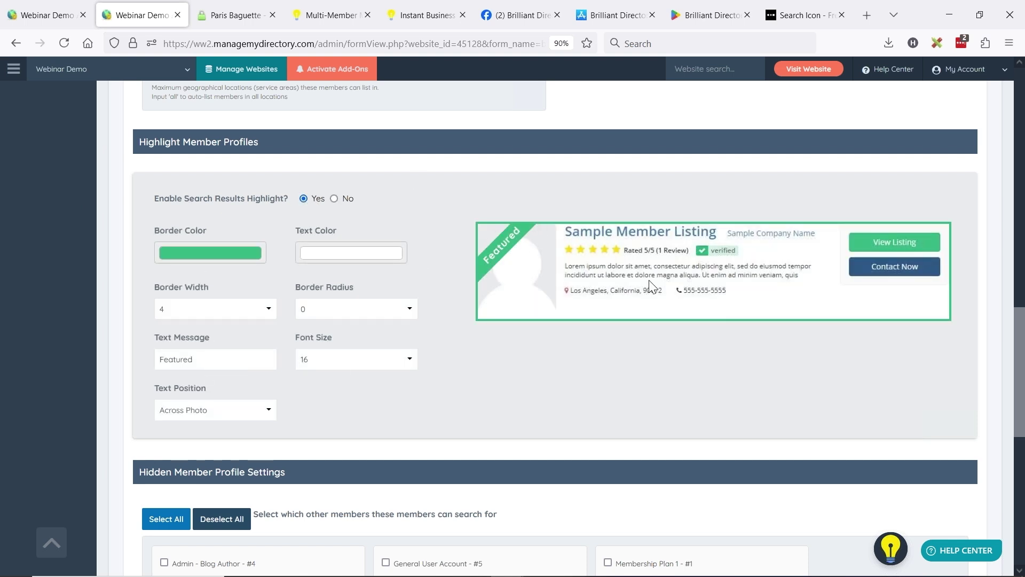
scroll(651, 287, "up", 20)
left_click(977, 135)
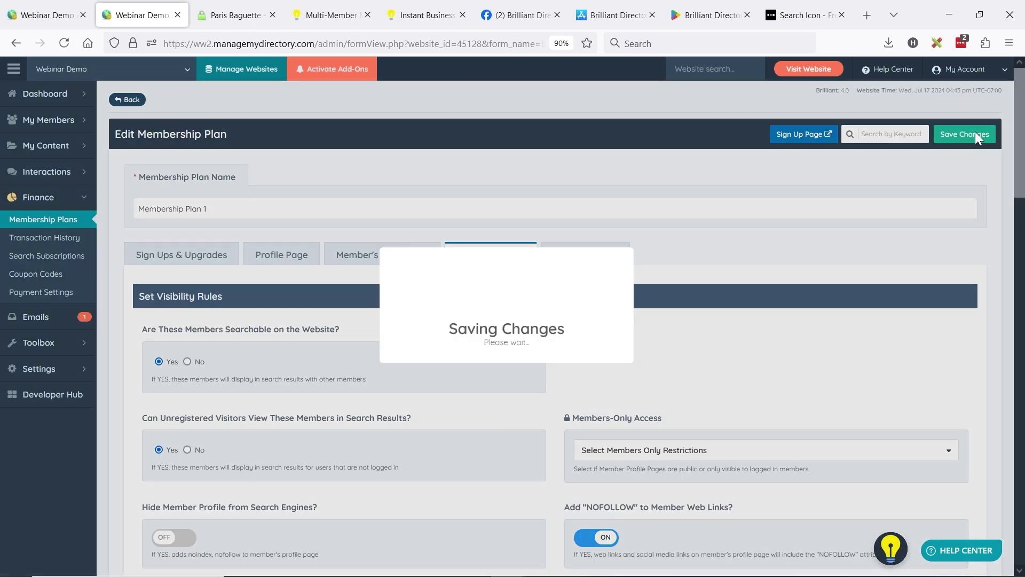
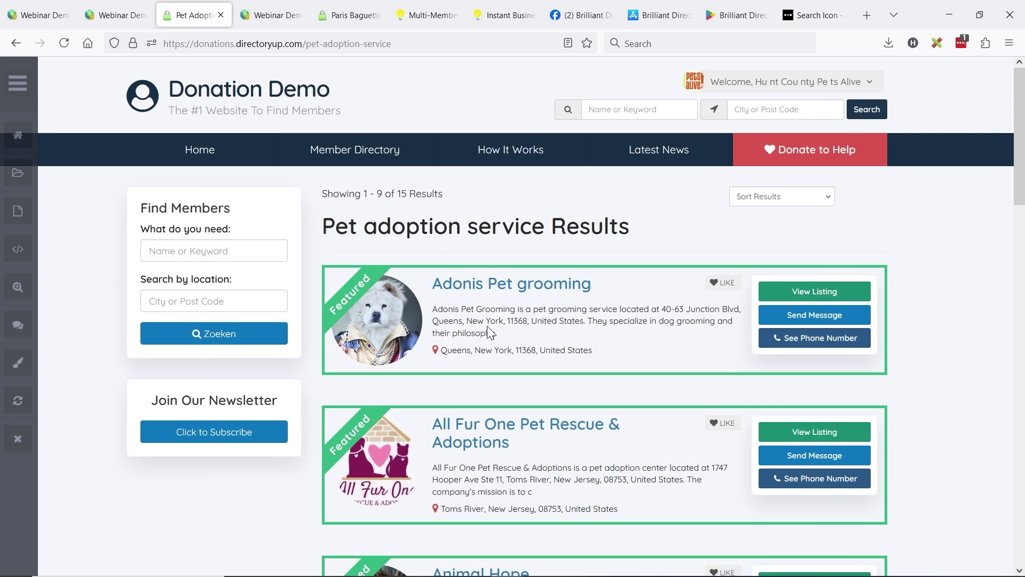
Look through the Pet adoption service results on the public site, checking the Featured highlight and the listings' logos and descriptions.
scroll(432, 237, "down", 5)
scroll(425, 229, "down", 13)
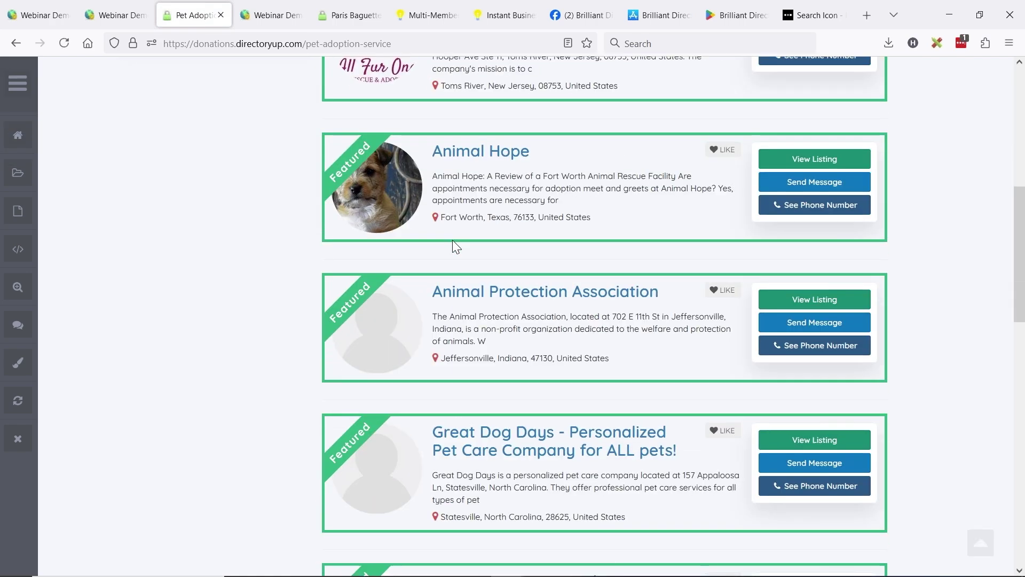
scroll(384, 202, "down", 5)
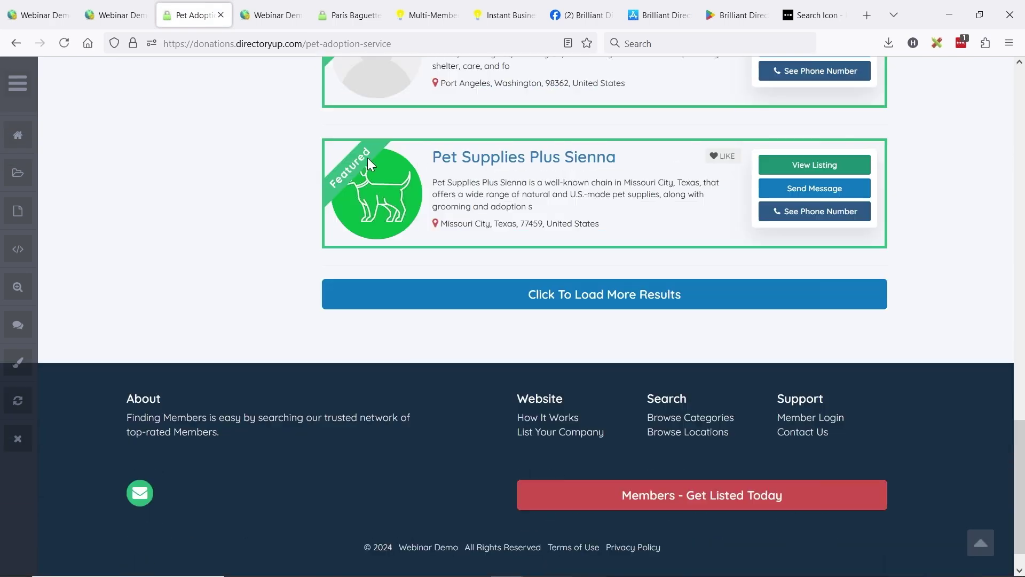
scroll(478, 214, "up", 6)
scroll(479, 260, "up", 20)
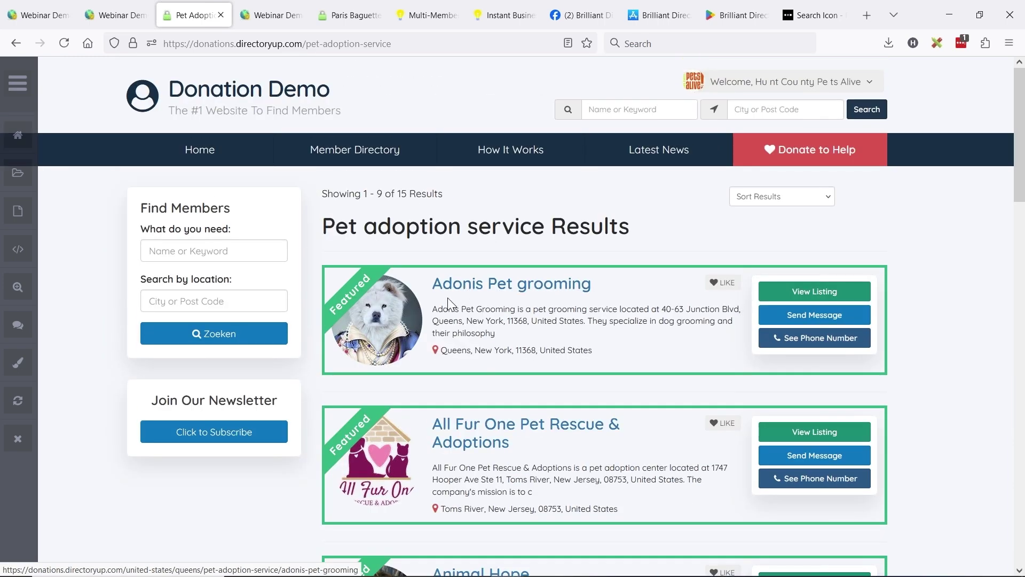
scroll(447, 297, "down", 3)
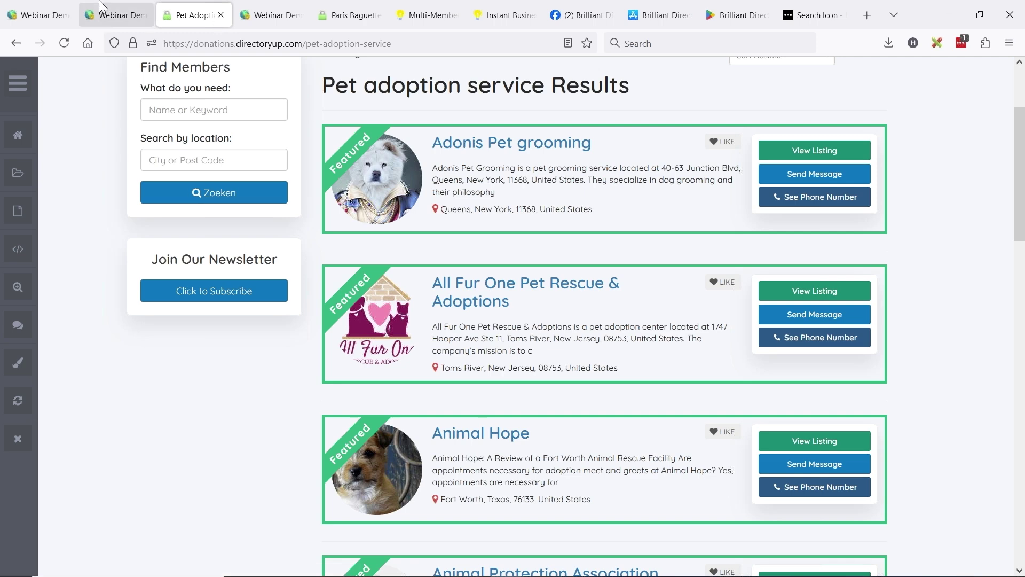
Return to the import filters, search again for United States pet adoption service records and continue with 5 records to import.
left_click(40, 15)
left_click(203, 219)
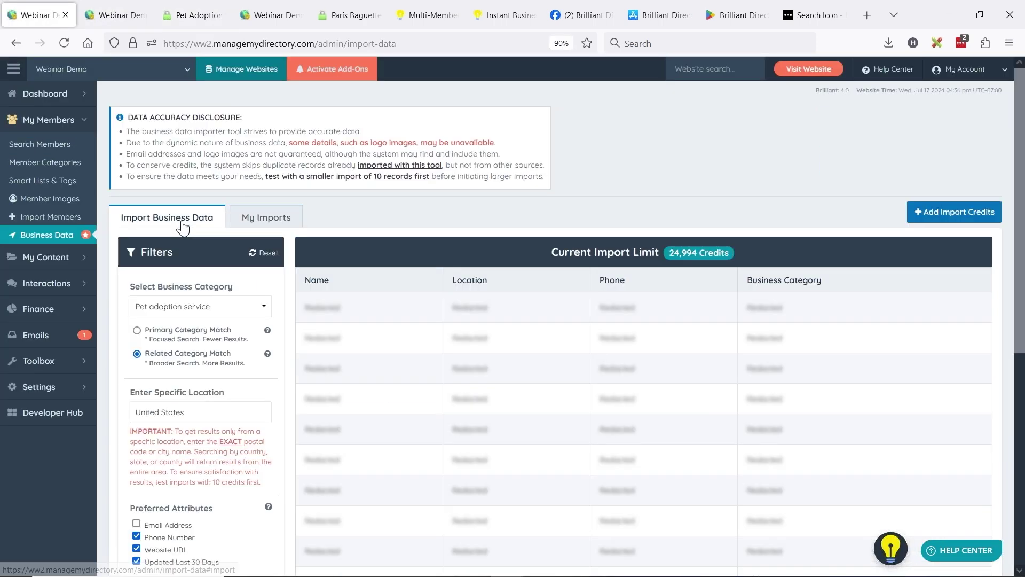
scroll(162, 277, "down", 3)
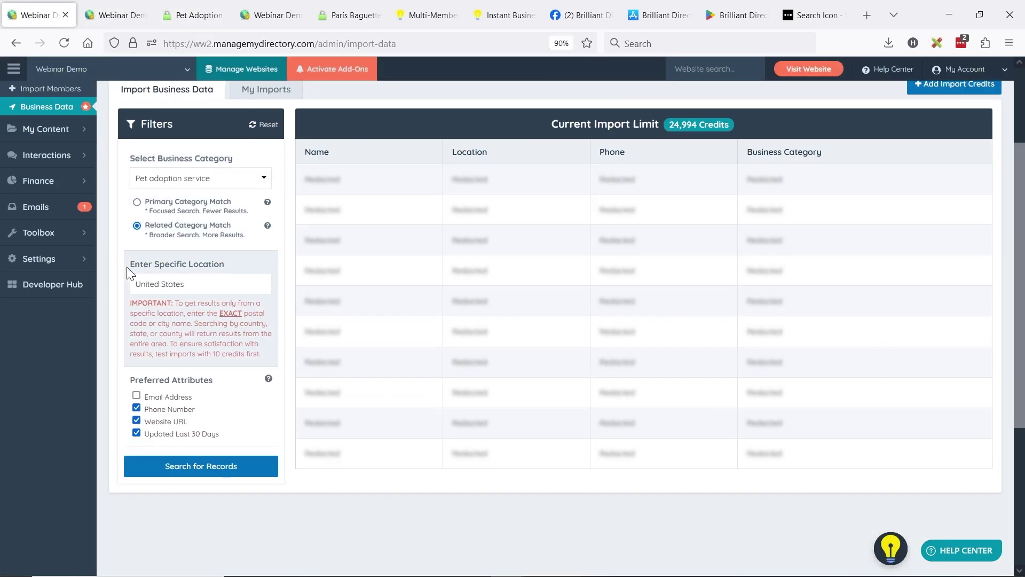
left_click(206, 473)
double_click(709, 340)
type("10")
left_click(733, 411)
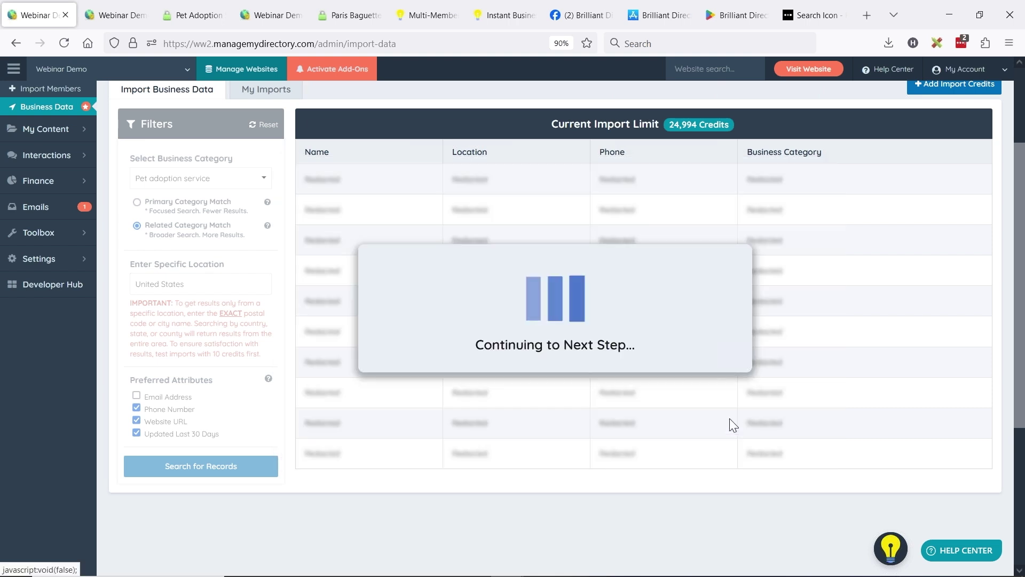
Assign the records to Membership Plan 2 and choose to create a top category if the same name does not exist.
left_click(555, 224)
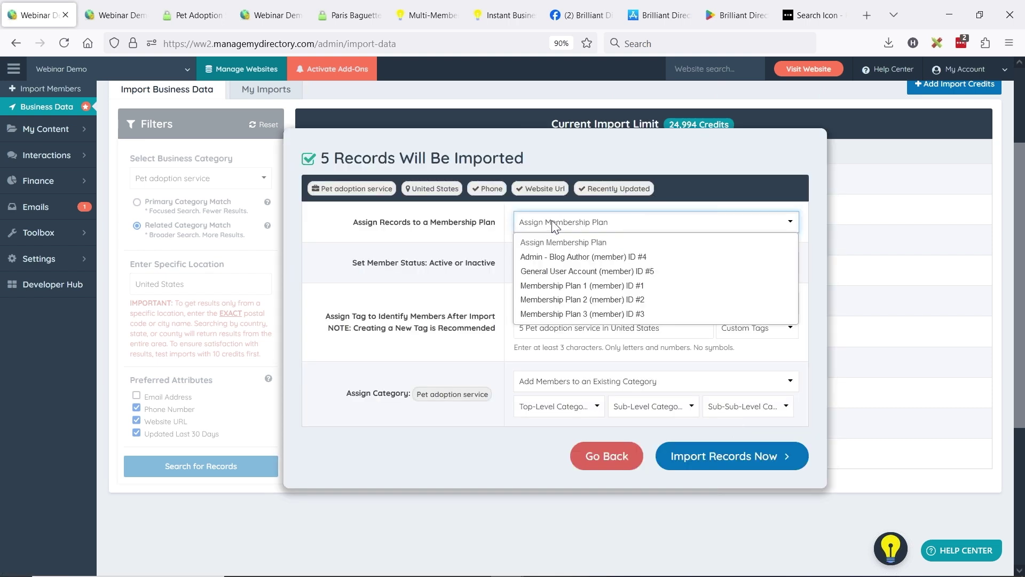
left_click(597, 300)
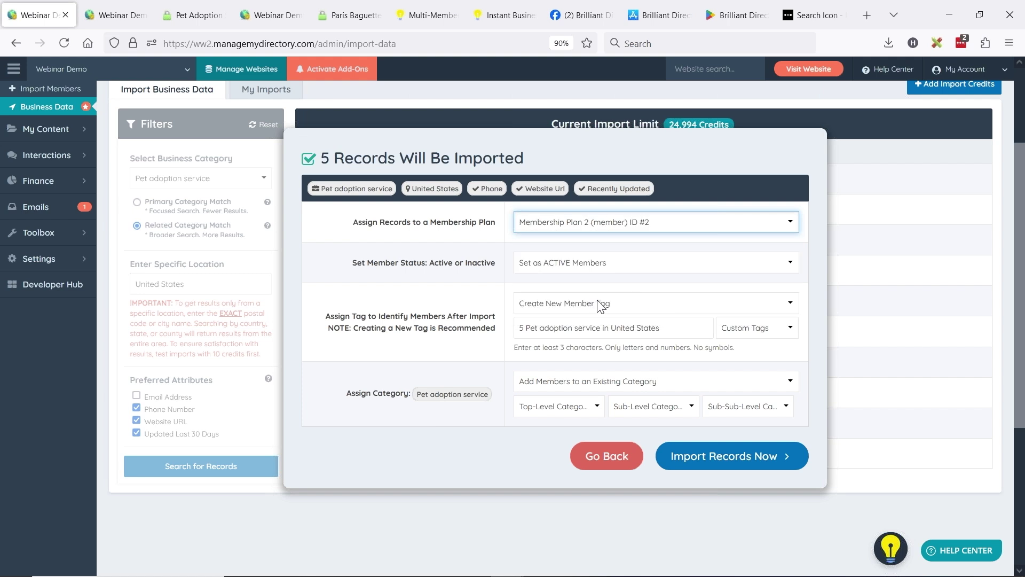
left_click(640, 388)
left_click(641, 415)
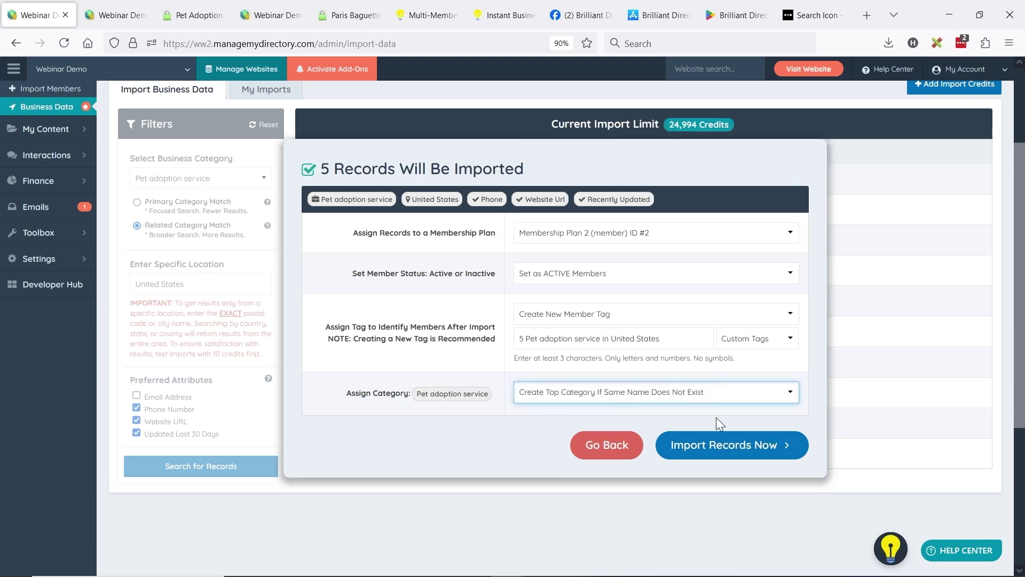
Start and confirm the import of the 5 pet adoption service records and show its progress in the list of imports.
left_click(717, 454)
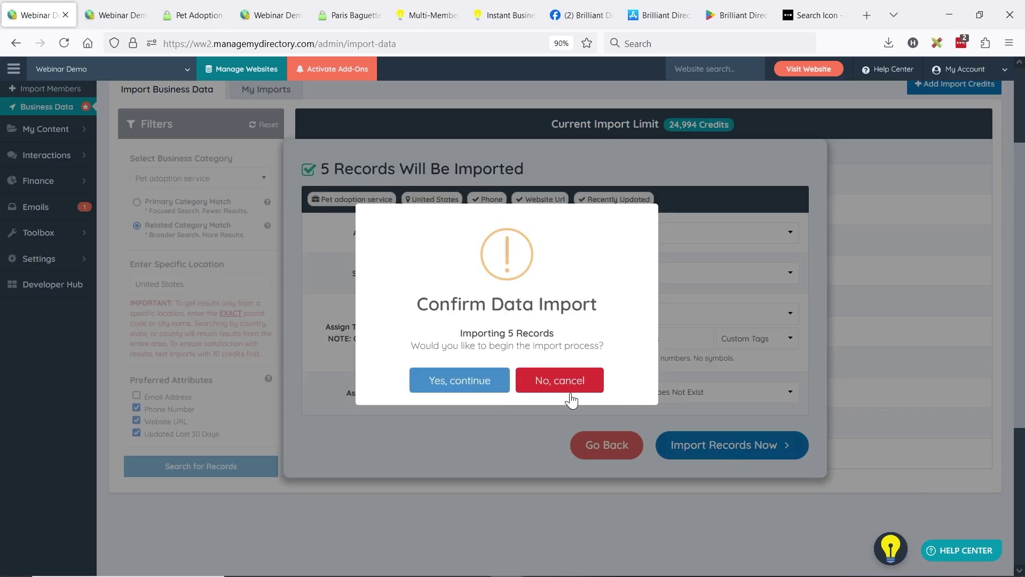
left_click(473, 385)
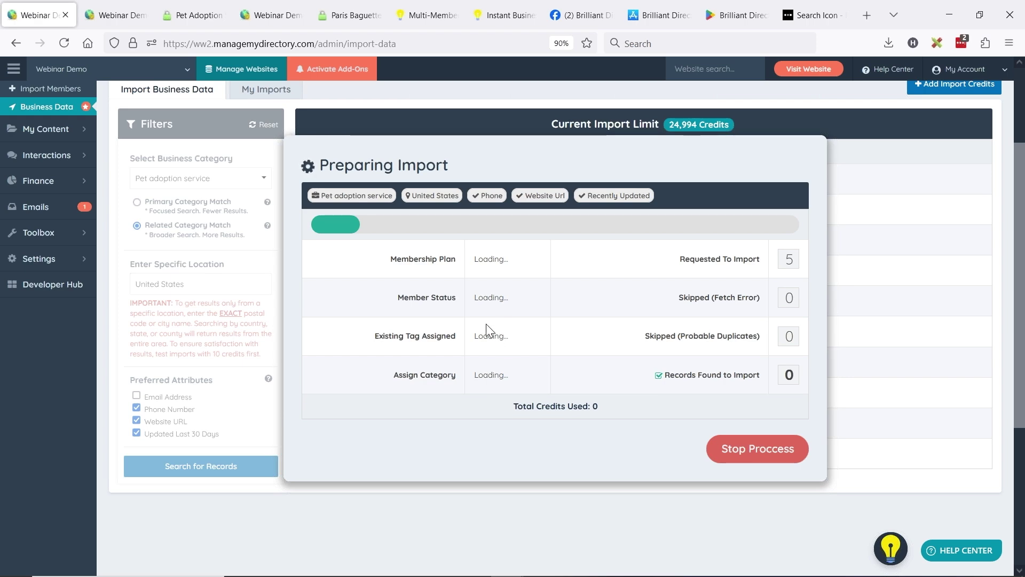
left_click(780, 449)
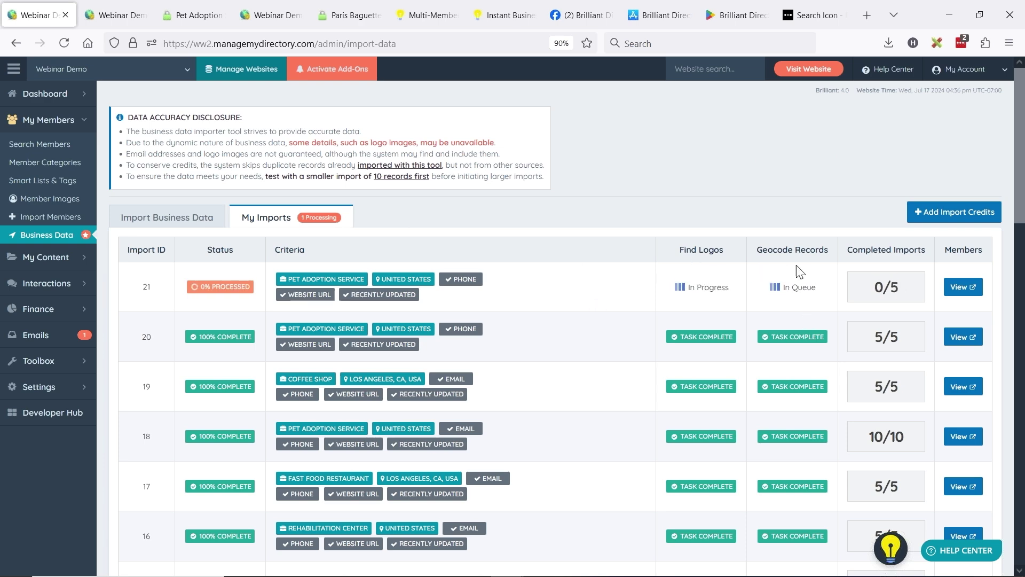
Reload the Pet adoption service results on the public site and load more results down to the end of the list.
left_click(195, 16)
scroll(451, 224, "down", 15)
left_click(546, 291)
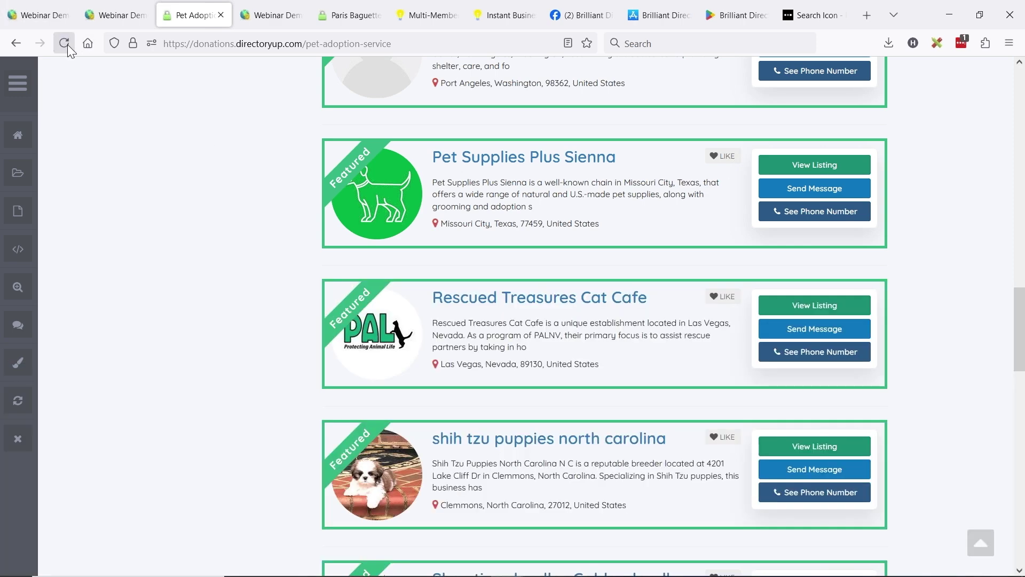
left_click(64, 43)
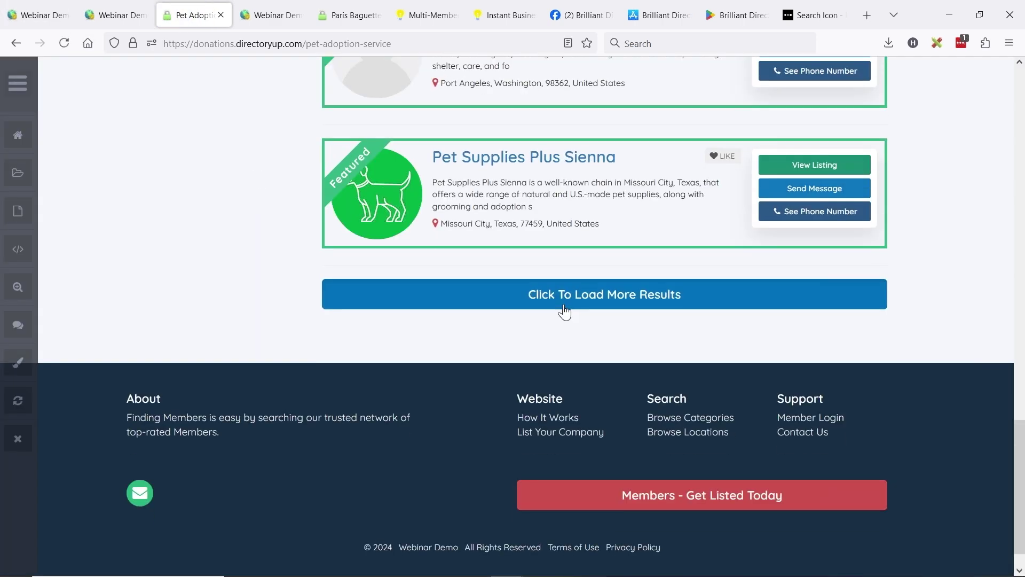
left_click(564, 312)
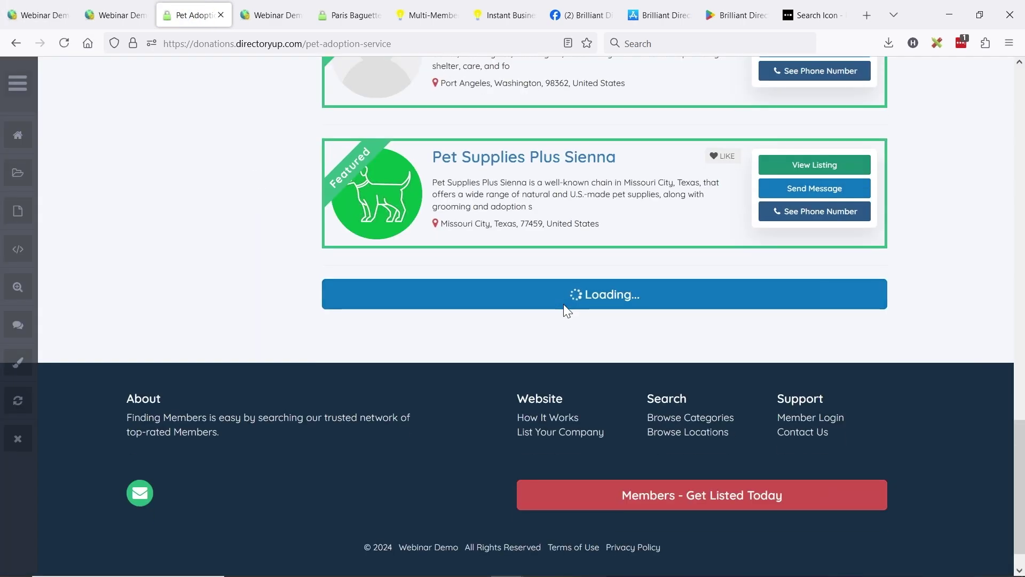
scroll(500, 245, "down", 10)
scroll(500, 244, "down", 5)
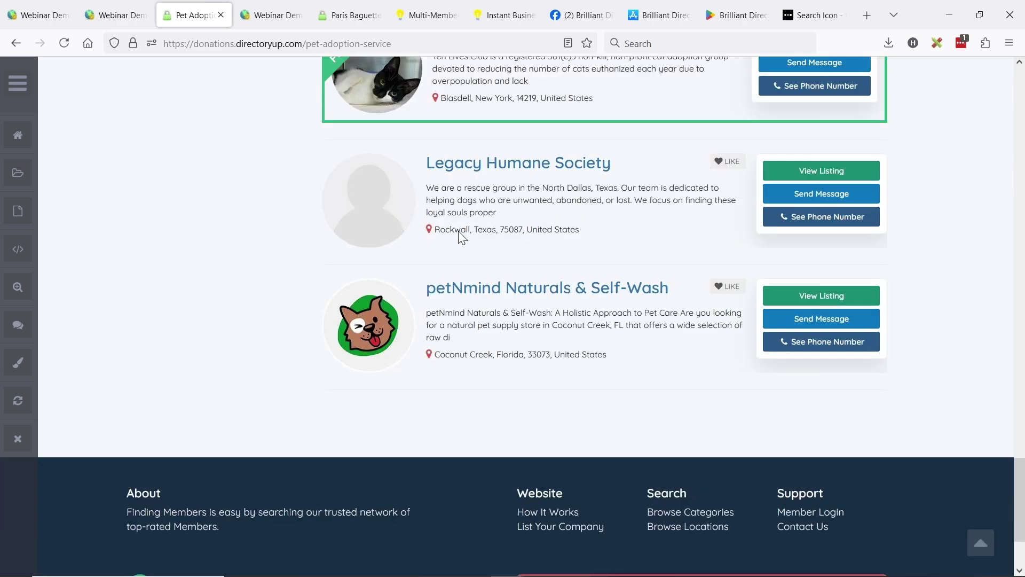
Look through the Pet adoption service results, comparing the Featured listings with the regular ones and checking their logos and descriptions.
scroll(540, 230, "up", 10)
scroll(482, 233, "up", 15)
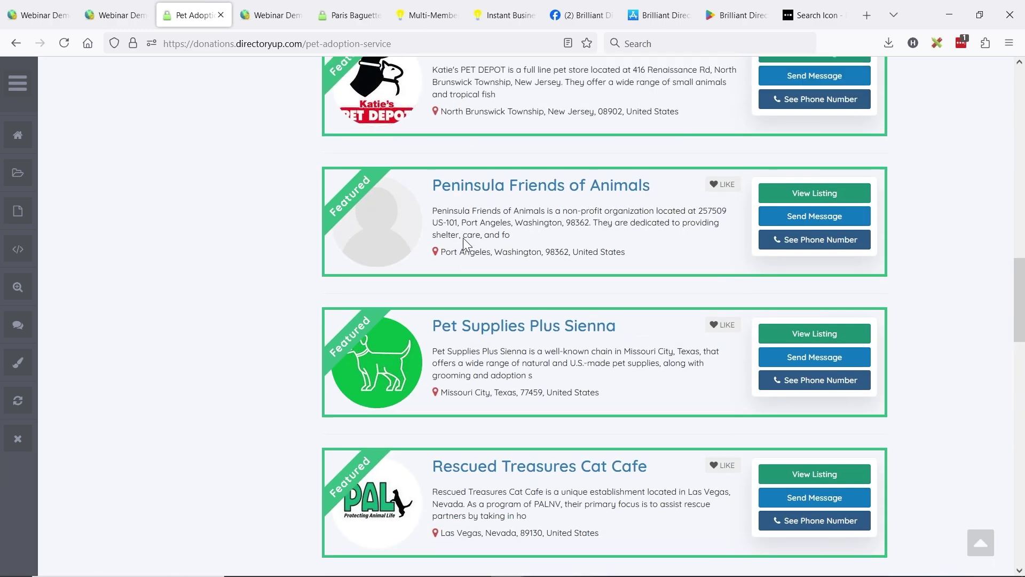
scroll(427, 230, "up", 3)
scroll(455, 229, "down", 5)
scroll(591, 414, "down", 3)
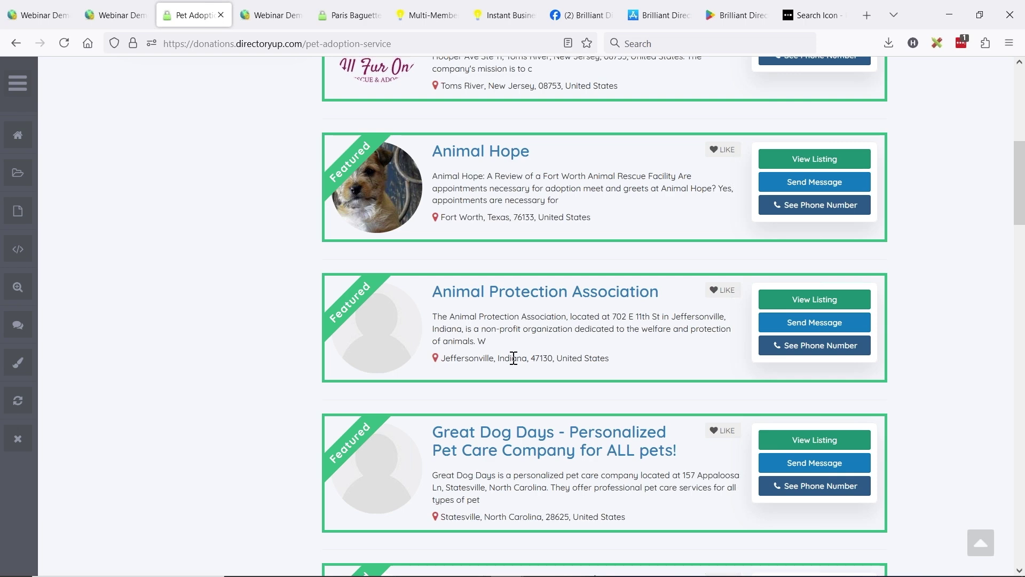
scroll(522, 293, "down", 3)
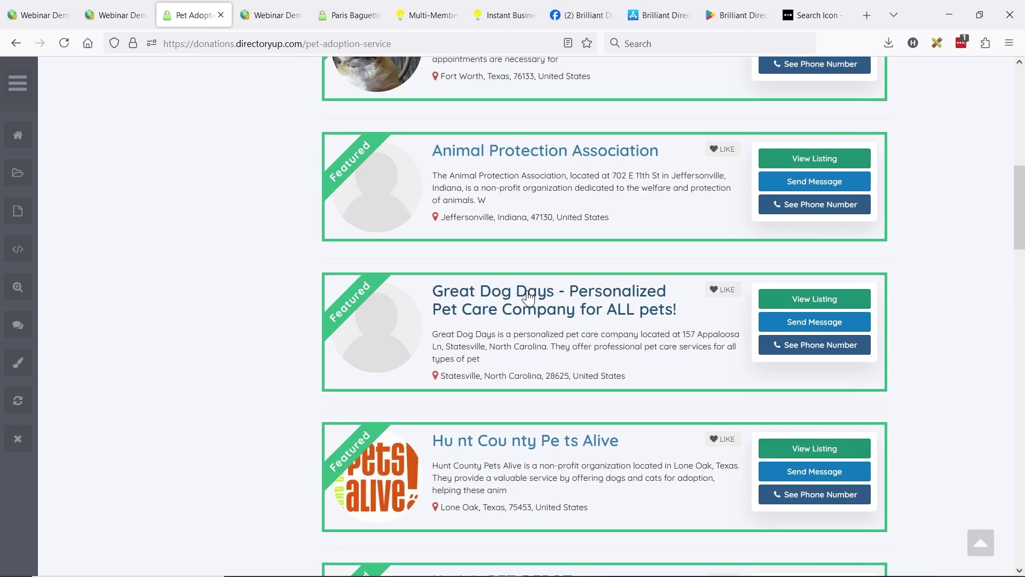
scroll(529, 296, "up", 6)
scroll(529, 297, "up", 5)
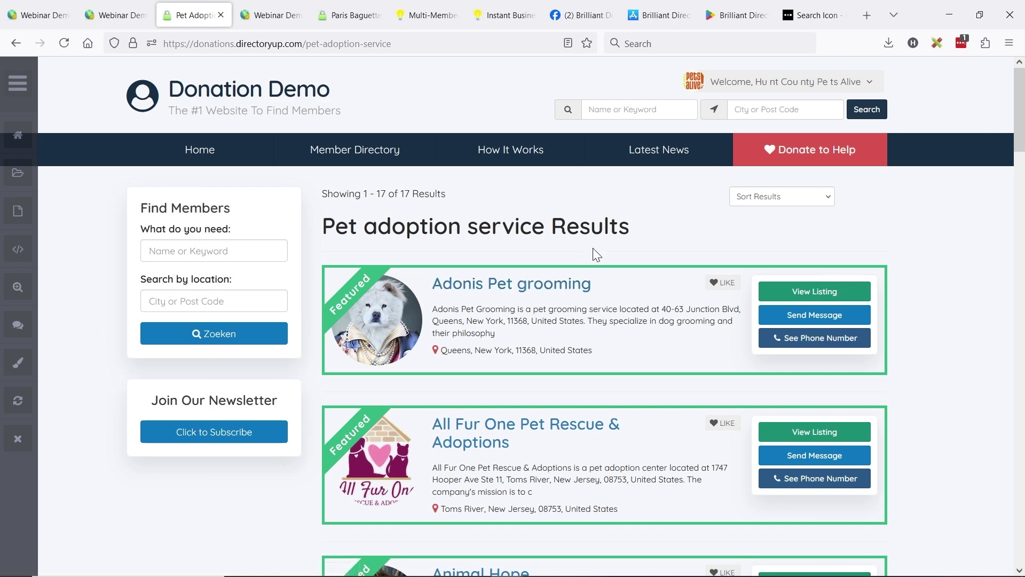
scroll(590, 244, "down", 3)
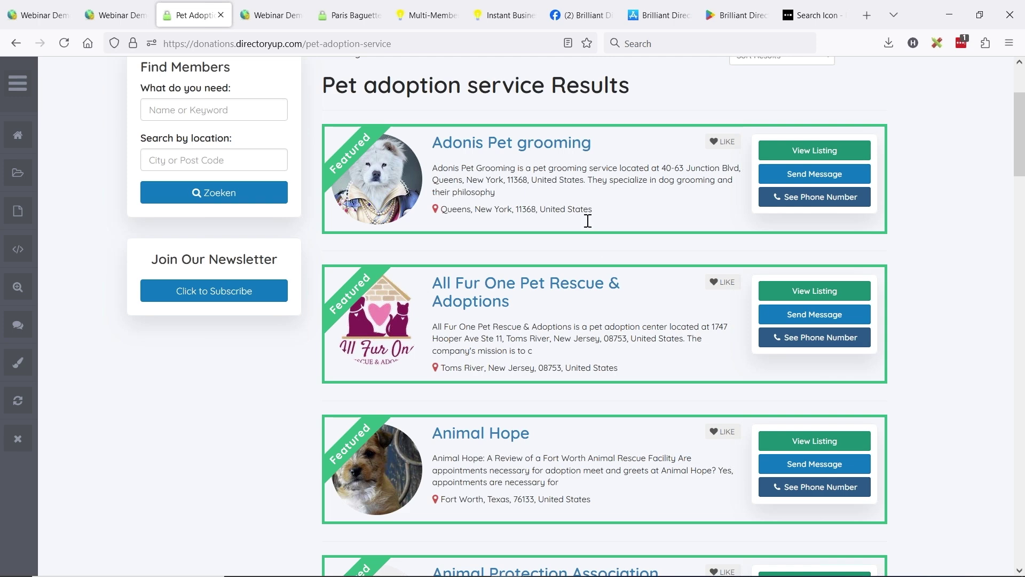
scroll(508, 211, "up", 3)
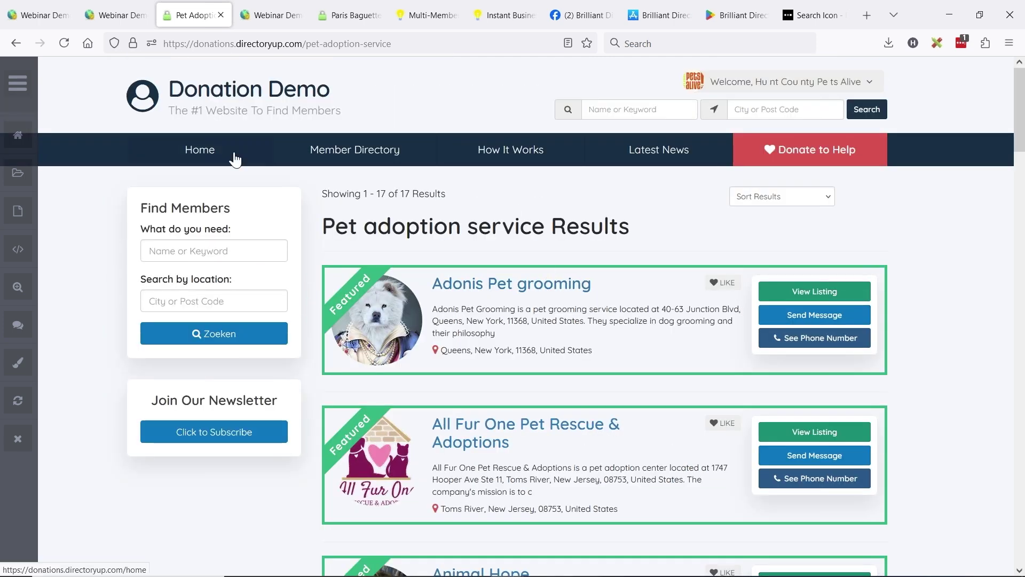
Check the progress of the latest pet adoption service import in the list of imports and return to the import filters.
key("ctrl+1")
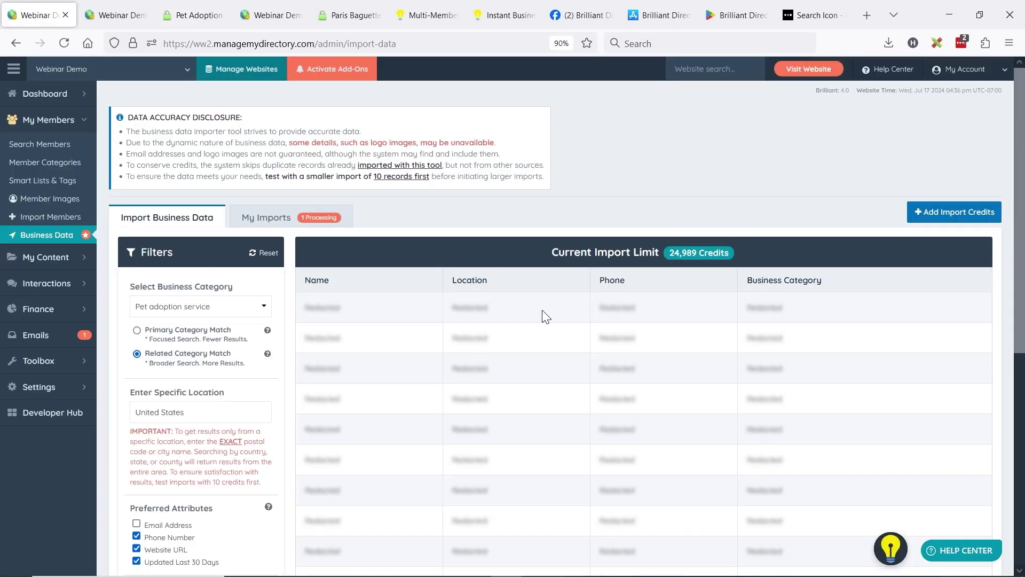
left_click(348, 223)
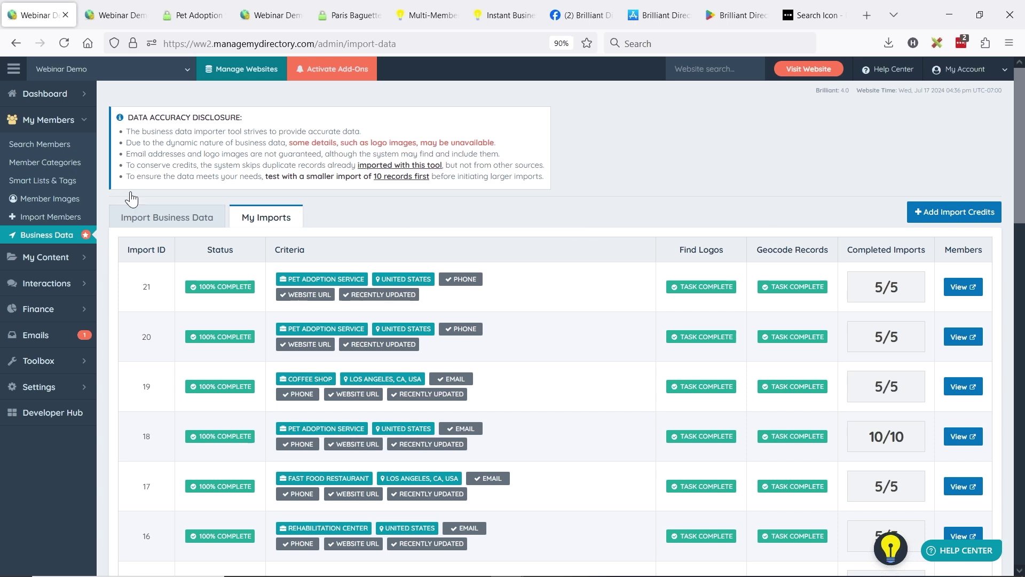
left_click(159, 221)
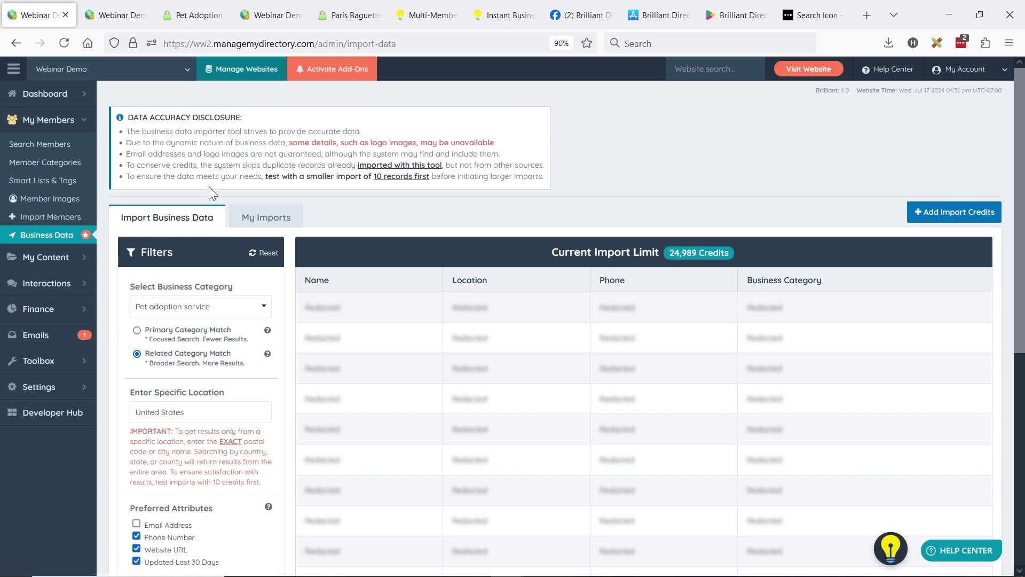
Open the import credit packages, compare their total prices, and proceed to checkout with the 10,000 credits package.
left_click(949, 218)
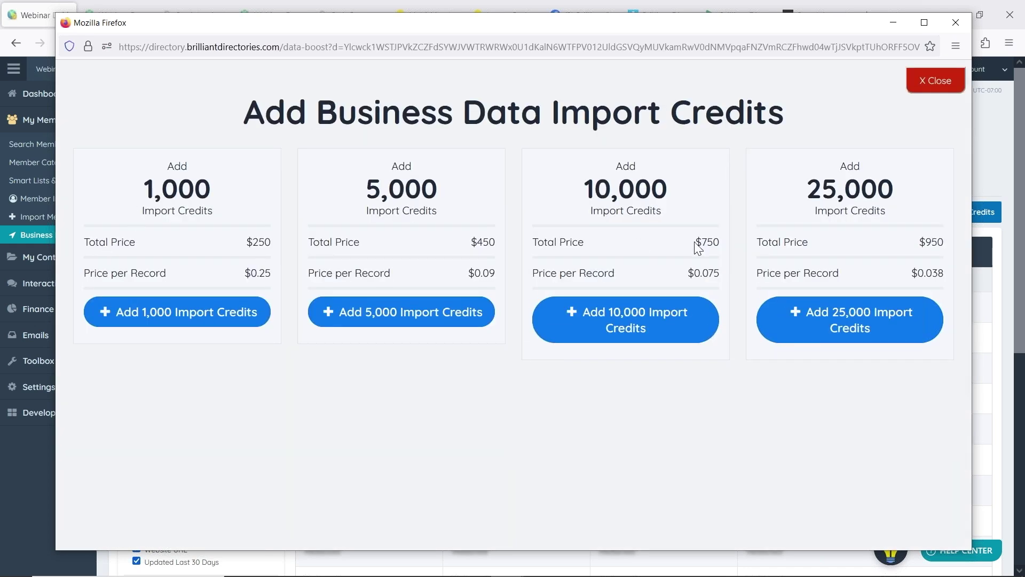
left_click_drag(940, 240, 232, 241)
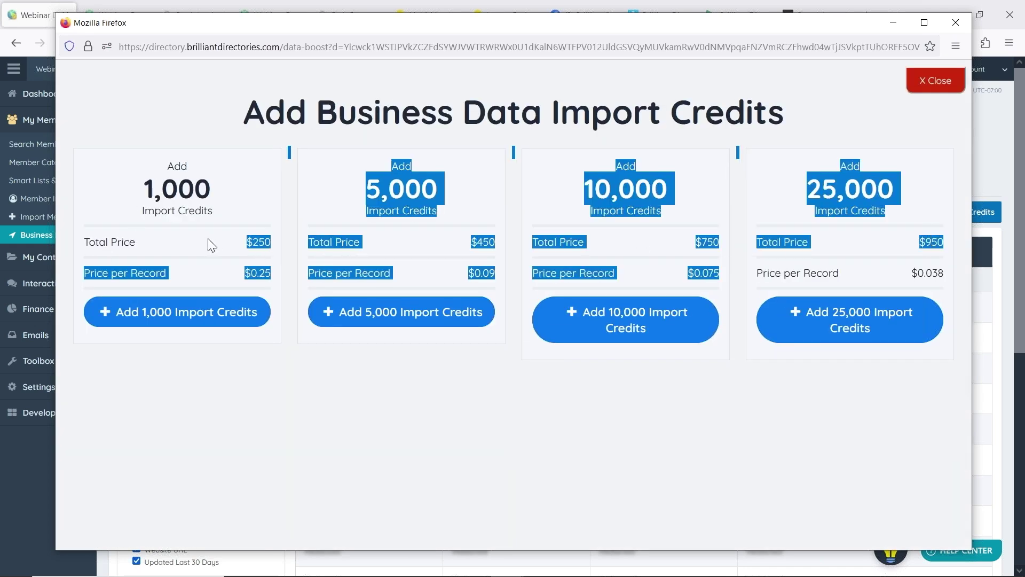
left_click(228, 323)
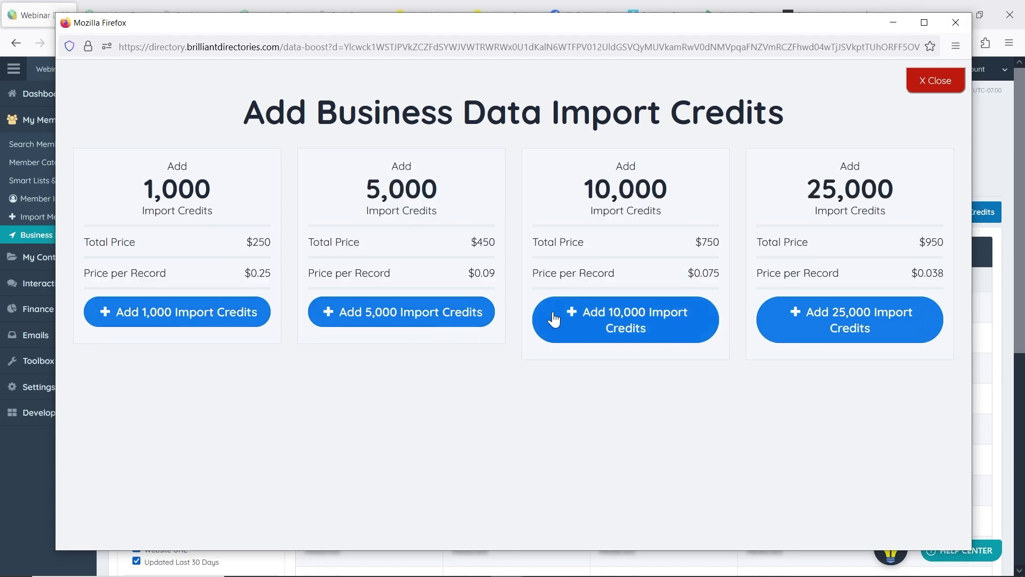
left_click(622, 320)
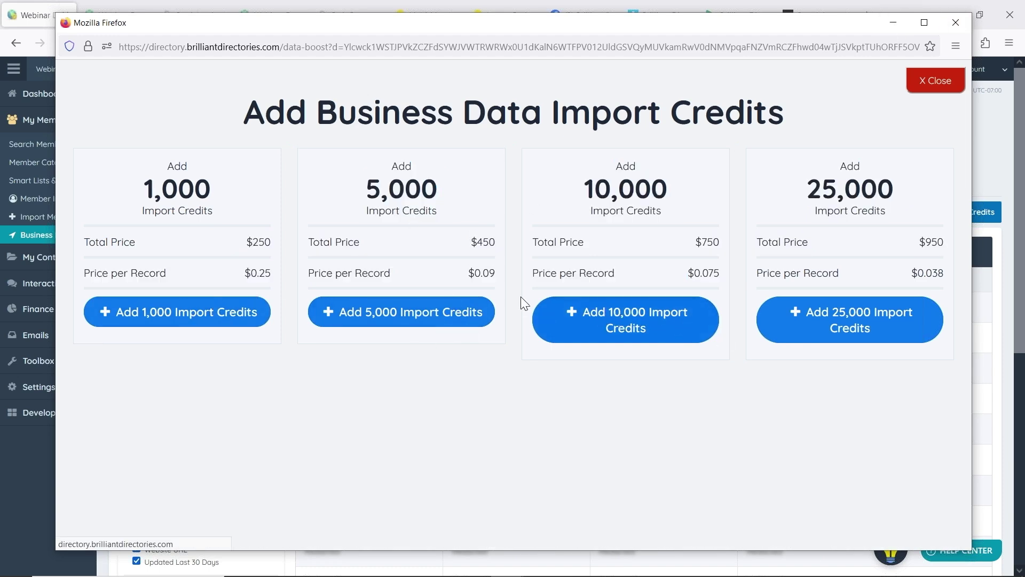
Copy the promo code GETCREDITS from the Instant Business Data page and apply it to the 10,000 credits order.
key("alt+Tab")
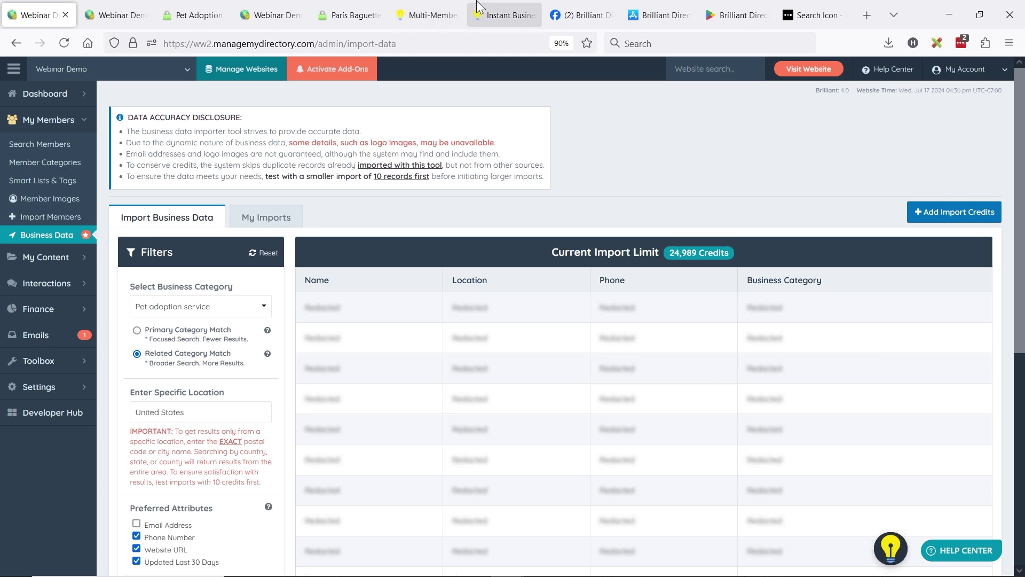
left_click(476, 5)
double_click(427, 374)
key("ctrl+c")
key("alt+Tab")
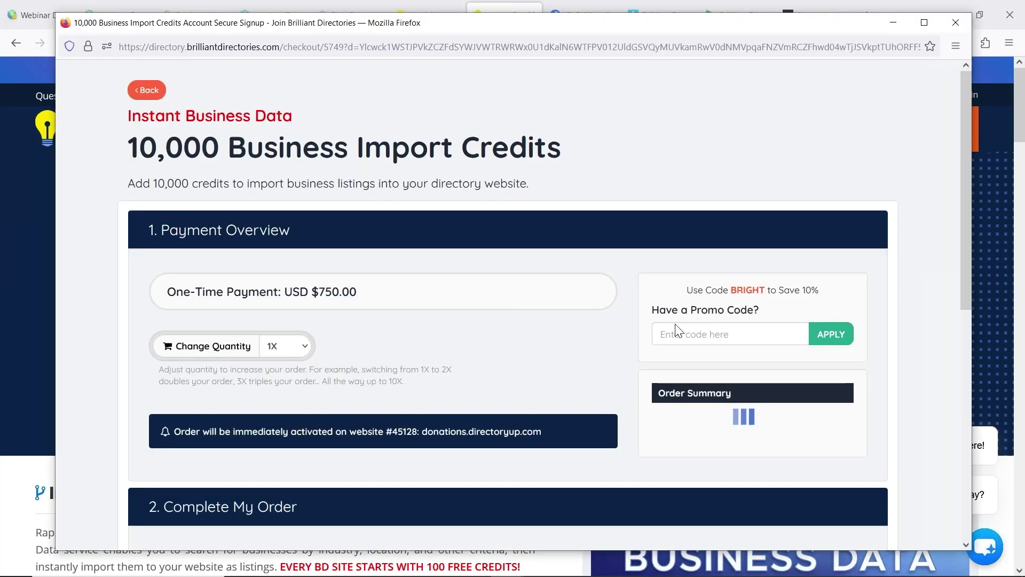
left_click(758, 335)
key("ctrl+v")
left_click(822, 342)
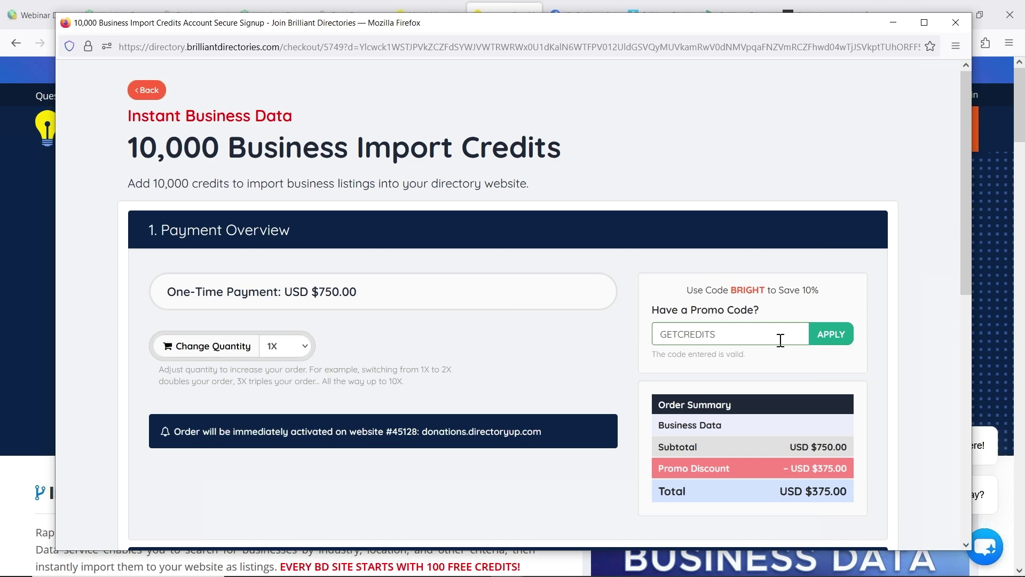
Review the order summary and payment options of the credits order, and close the checkout without ordering.
scroll(777, 366, "down", 1)
scroll(778, 366, "down", 2)
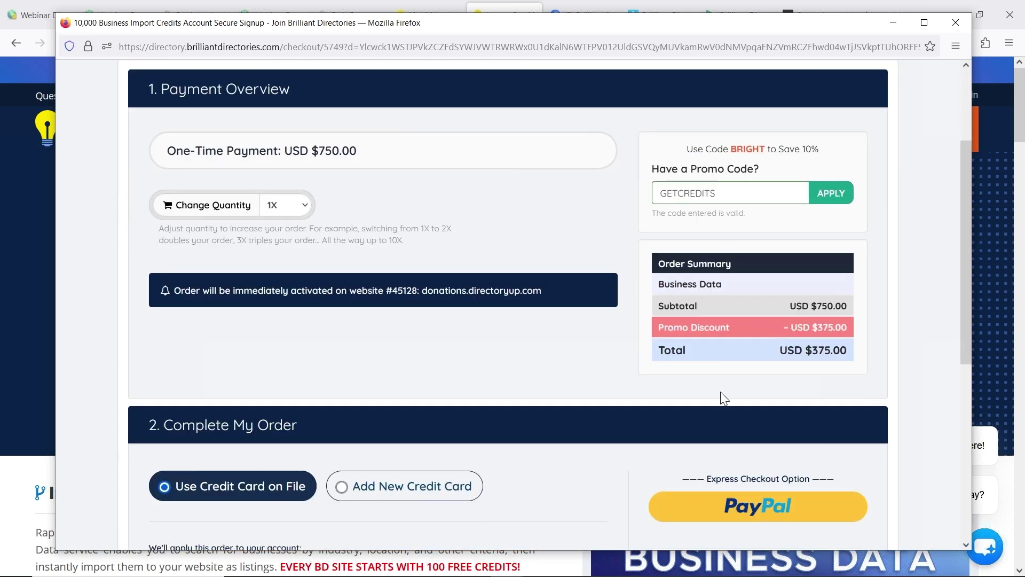
scroll(590, 302, "up", 3)
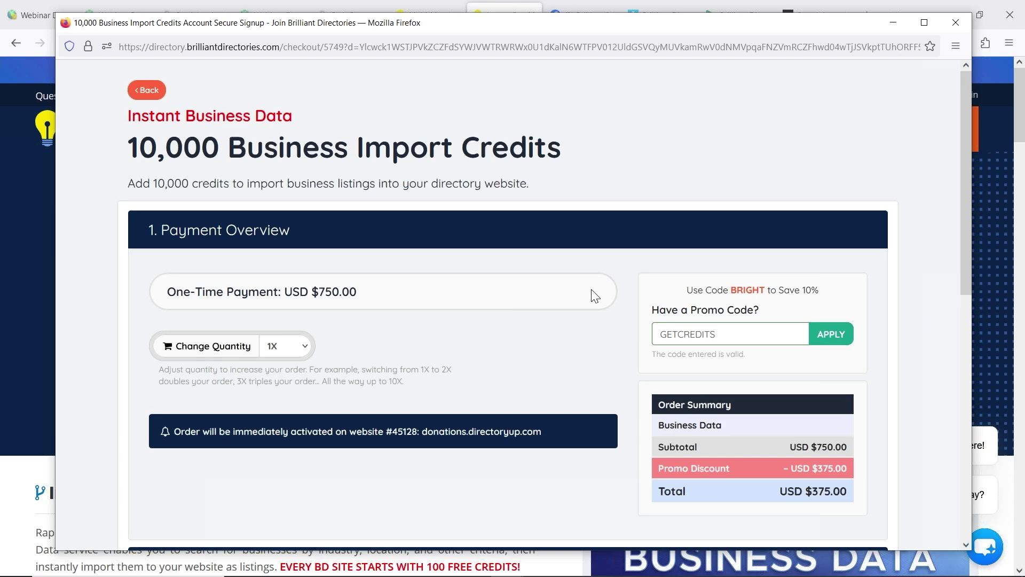
key("ctrl+w")
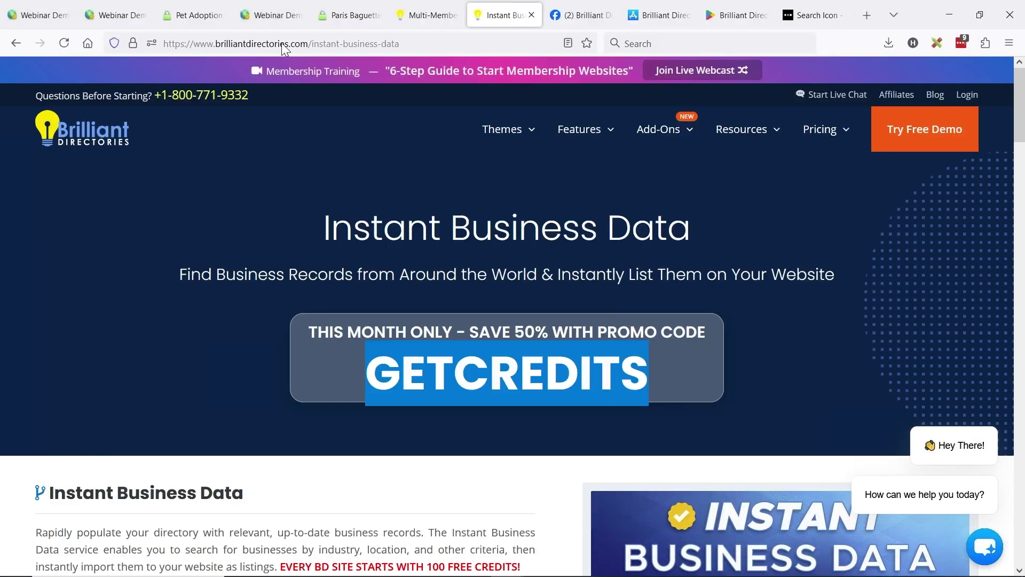
Review the first pet adoption listings on the public site and the search filters on the business data import page.
left_click(195, 15)
scroll(498, 303, "down", 3)
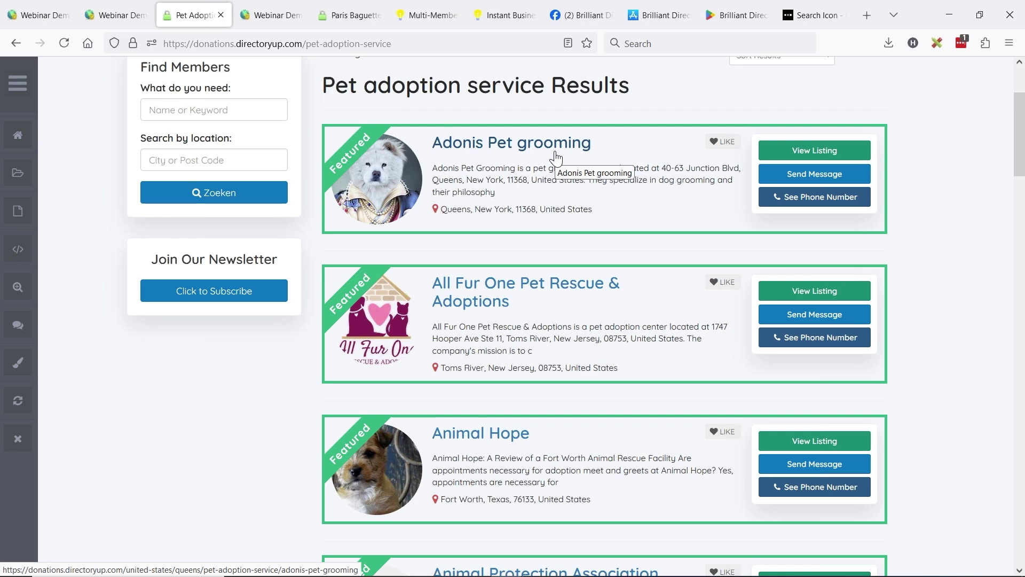
scroll(556, 160, "up", 3)
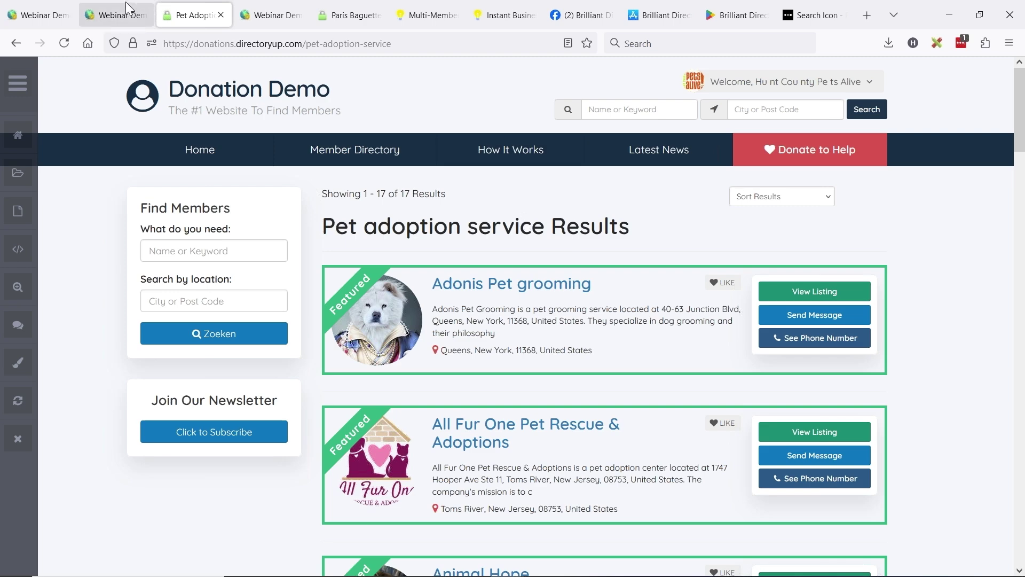
key("ctrl+shift+Tab")
key("ctrl+shift+Tab")
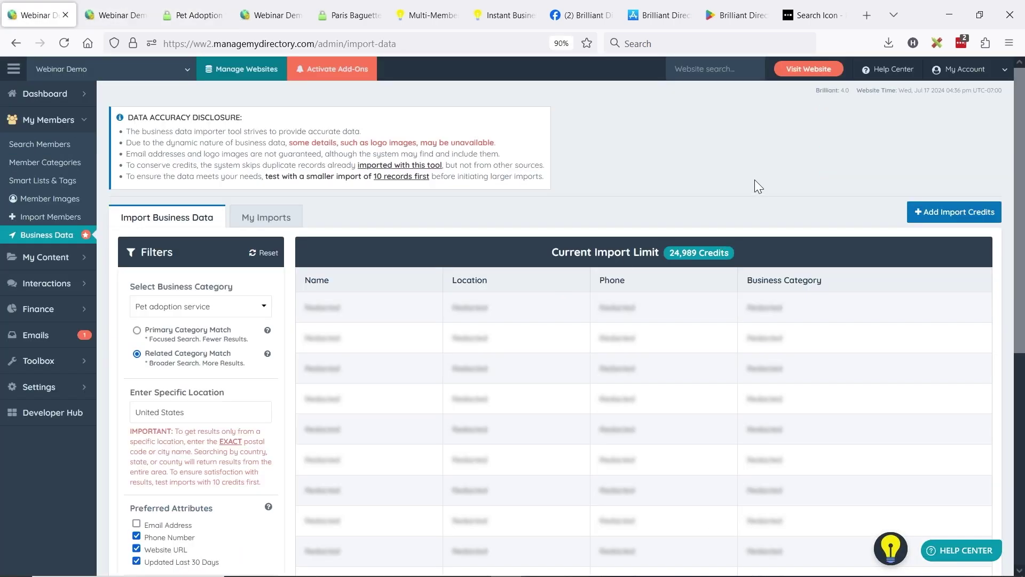
scroll(751, 178, "down", 3)
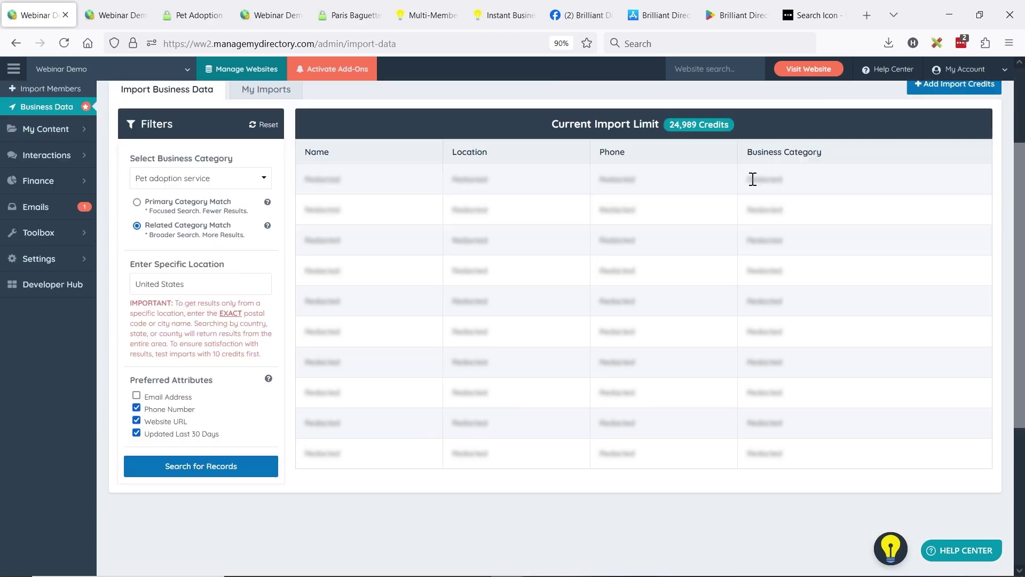
scroll(749, 182, "up", 3)
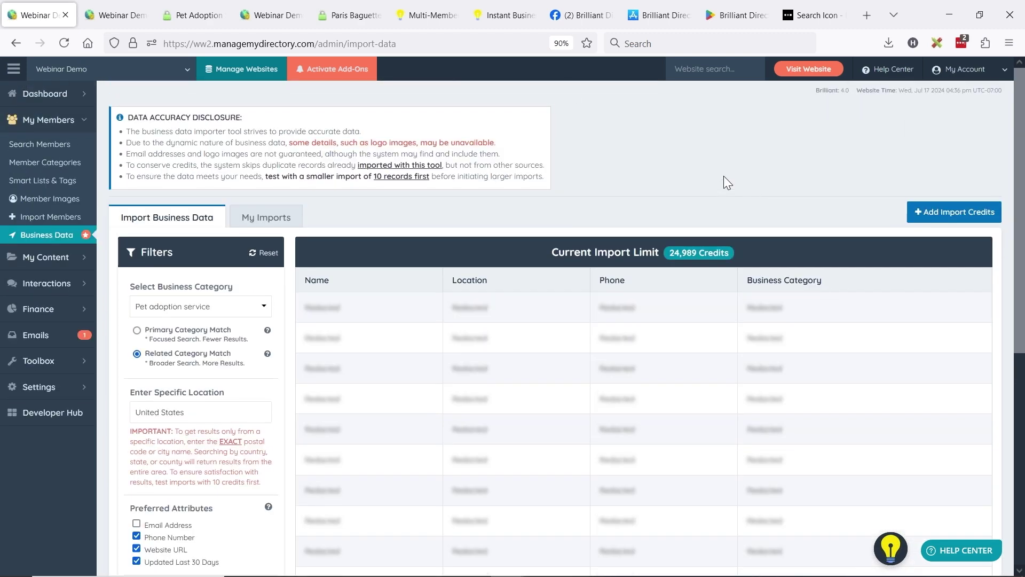
Look over the public Pet adoption service results again and go back to the admin member search results for the imported records.
left_click(190, 14)
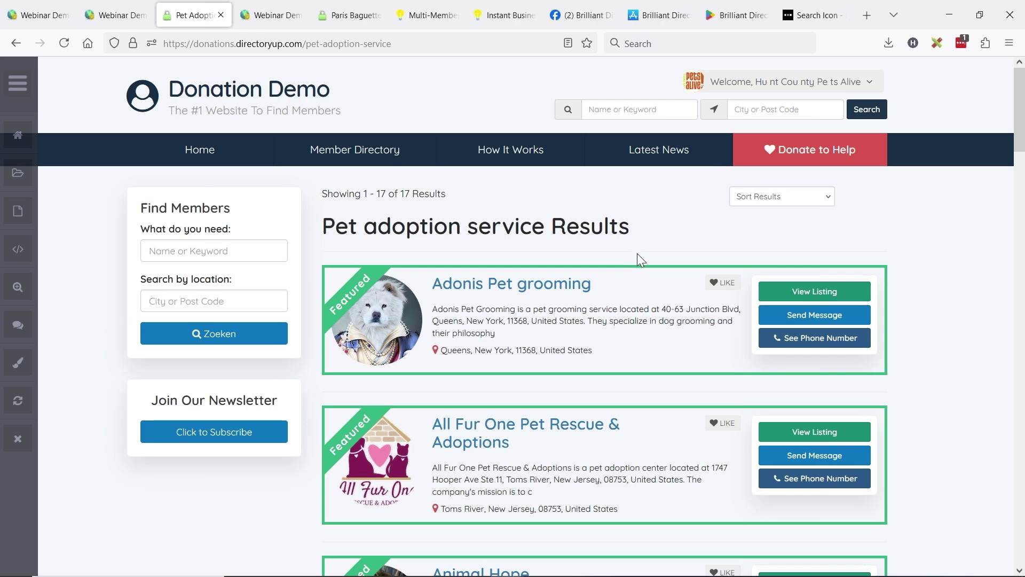
scroll(637, 253, "down", 8)
scroll(638, 257, "down", 3)
scroll(638, 257, "up", 10)
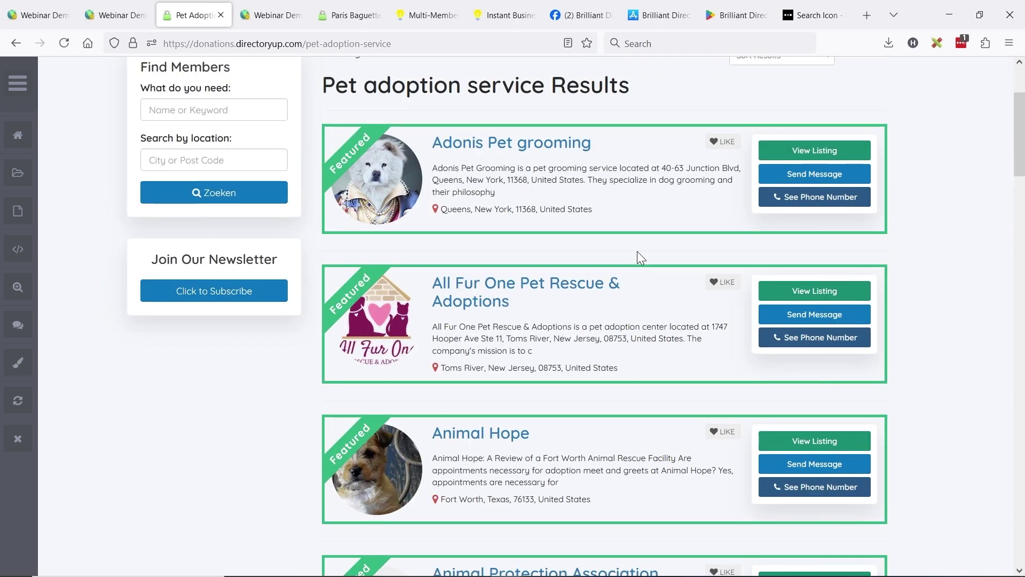
scroll(636, 251, "up", 3)
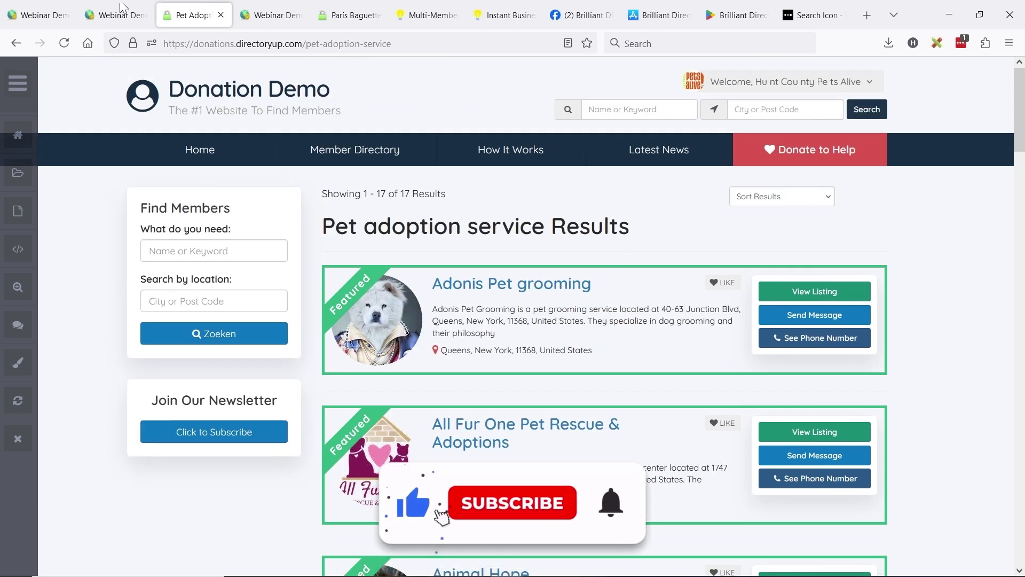
left_click(135, 11)
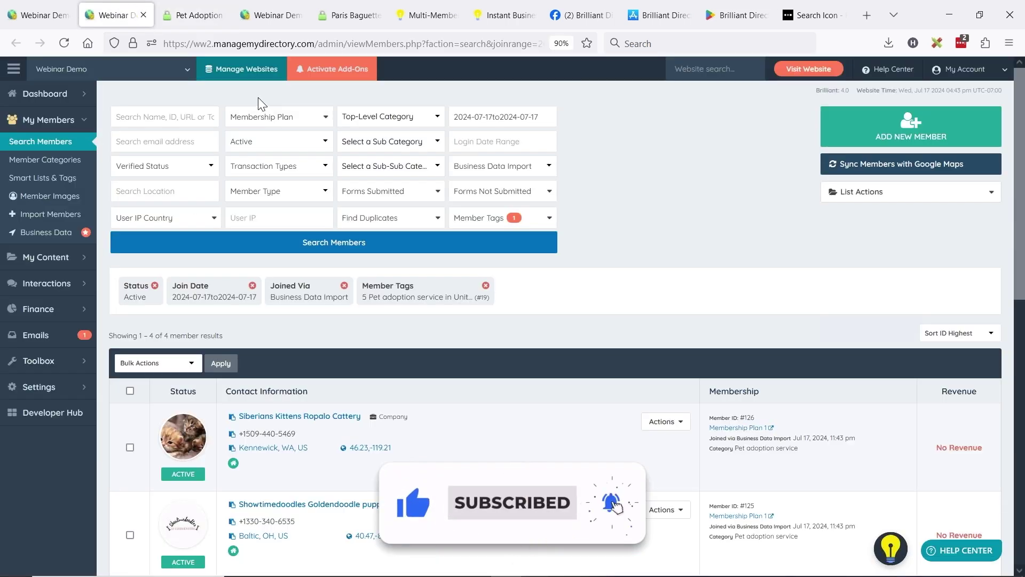